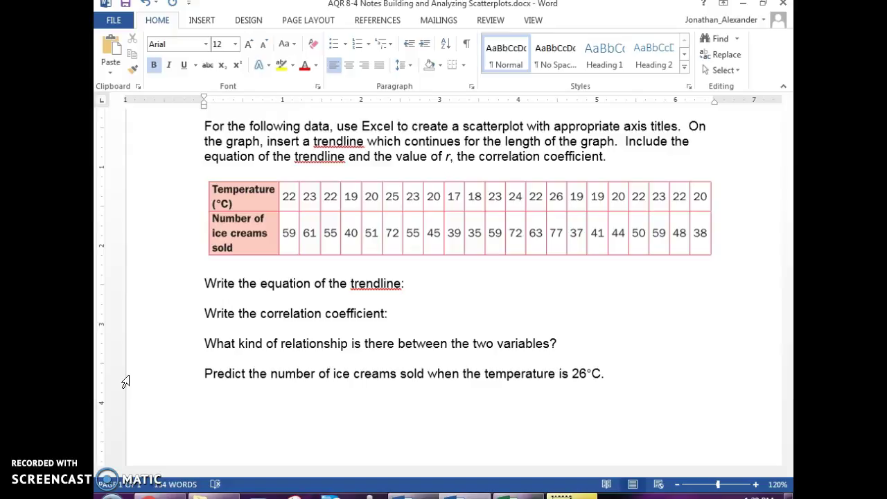
# Step: Switch to the Excel workbook and insert a markers-only scatter chart from the temperature and ice cream data in A1:B22
pyautogui.click(518, 483)
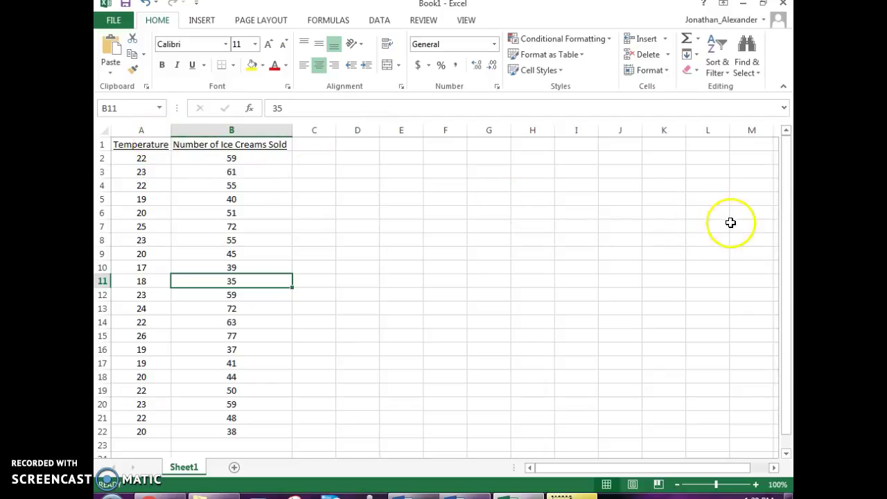
pyautogui.moveTo(786, 337); pyautogui.dragTo(778, 295)
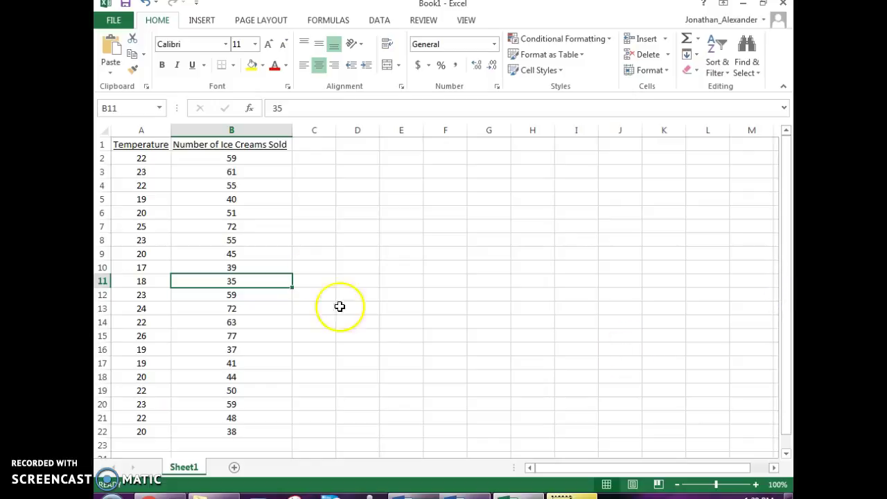
pyautogui.moveTo(148, 145); pyautogui.dragTo(244, 433)
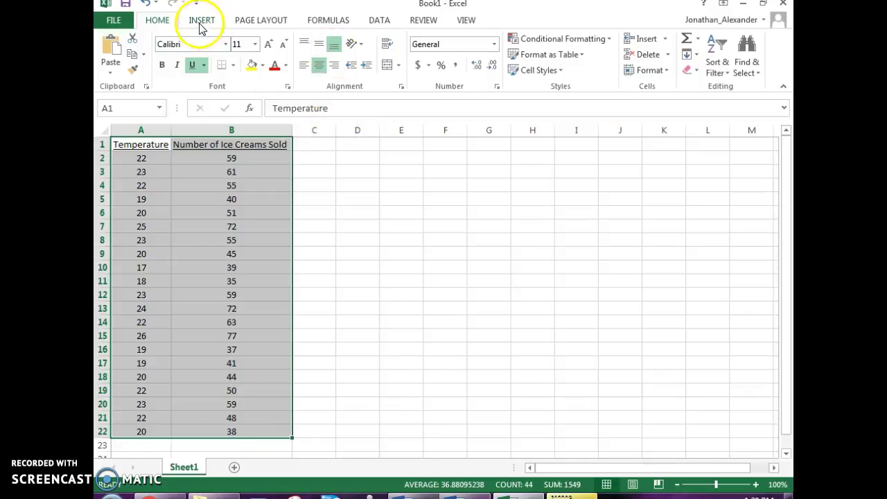
pyautogui.click(202, 22)
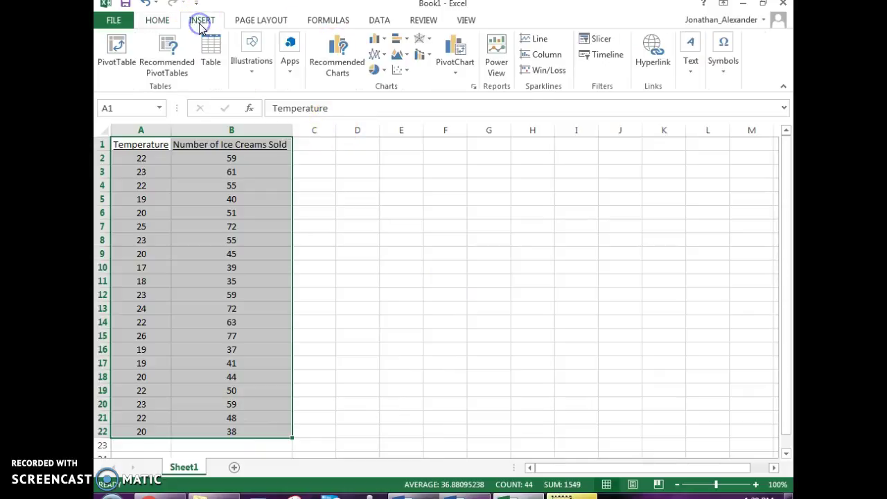
pyautogui.click(409, 74)
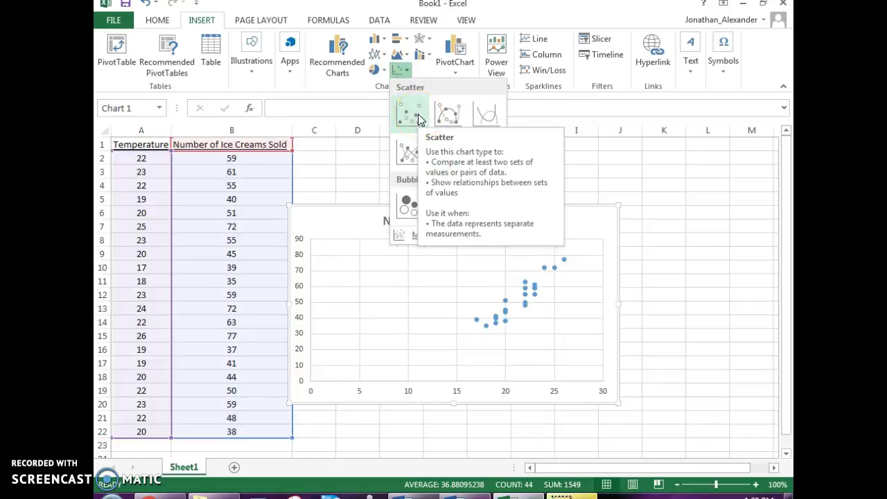
pyautogui.click(418, 119)
# Step: Move the scatter chart clear of the data columns and delete its chart title
pyautogui.moveTo(575, 218); pyautogui.dragTo(610, 175)
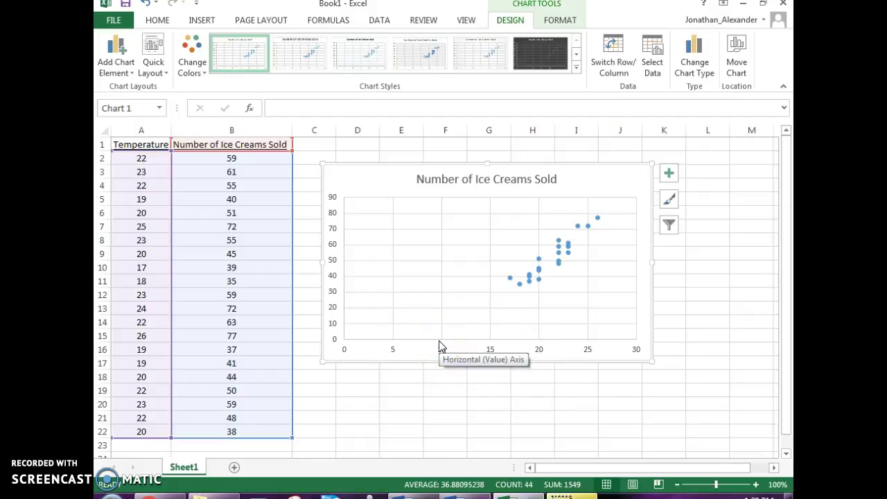
pyautogui.click(554, 180)
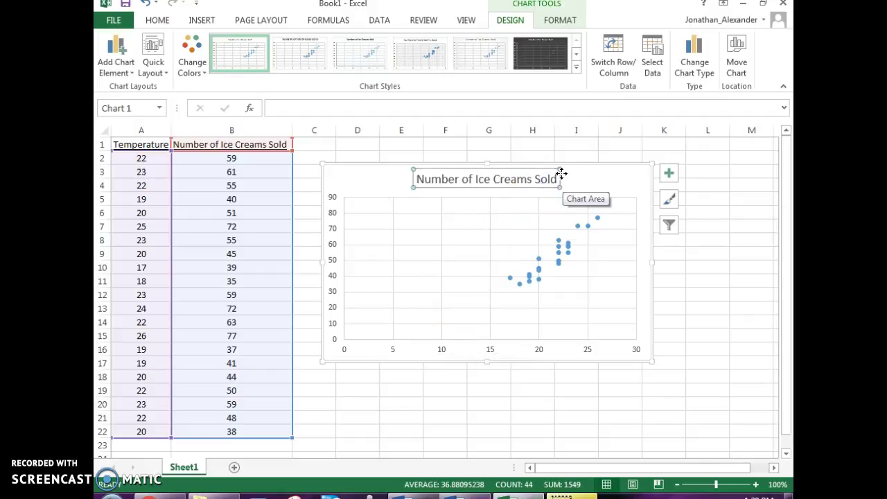
pyautogui.press('Delete')
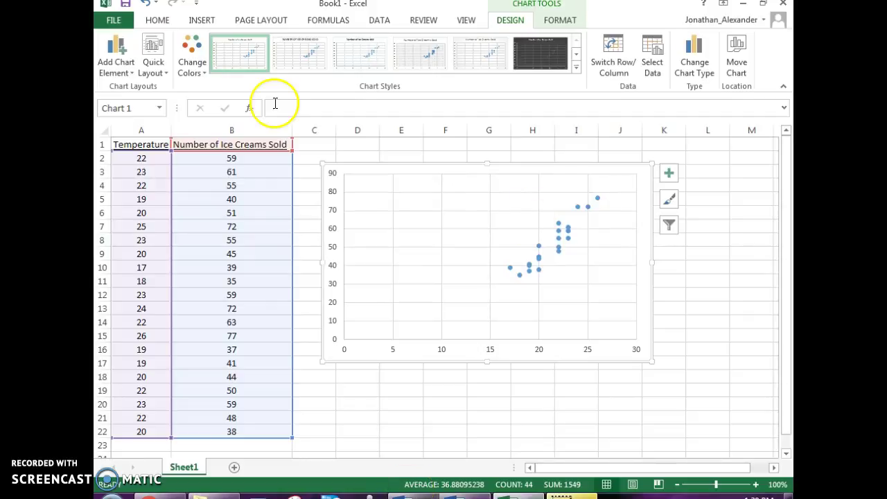
# Step: Add primary horizontal and primary vertical axis titles to the scatter chart
pyautogui.click(119, 72)
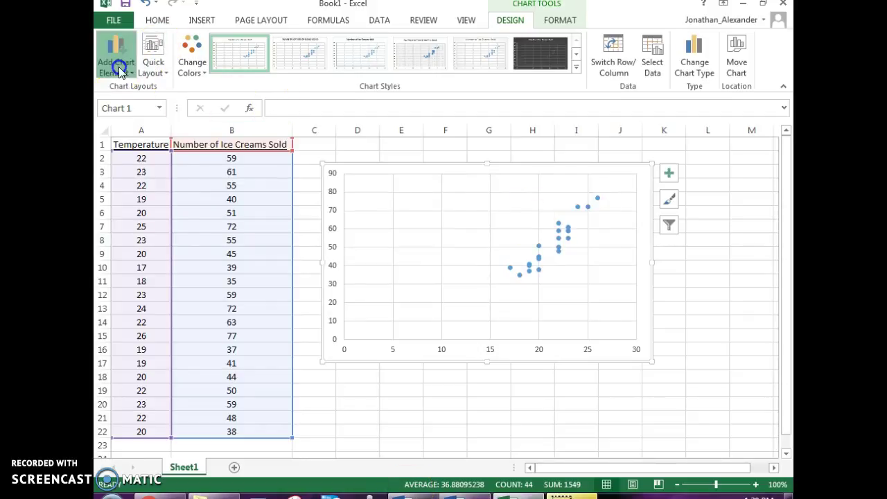
pyautogui.moveTo(134, 102)
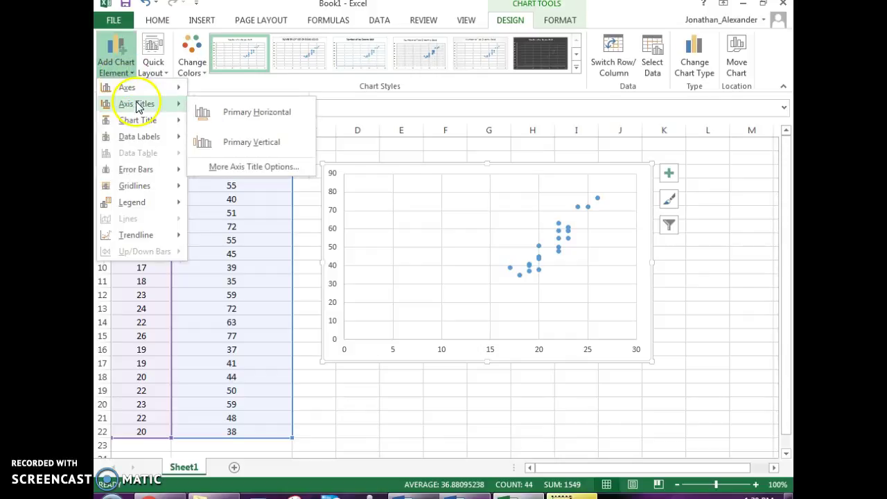
pyautogui.click(236, 112)
pyautogui.click(115, 55)
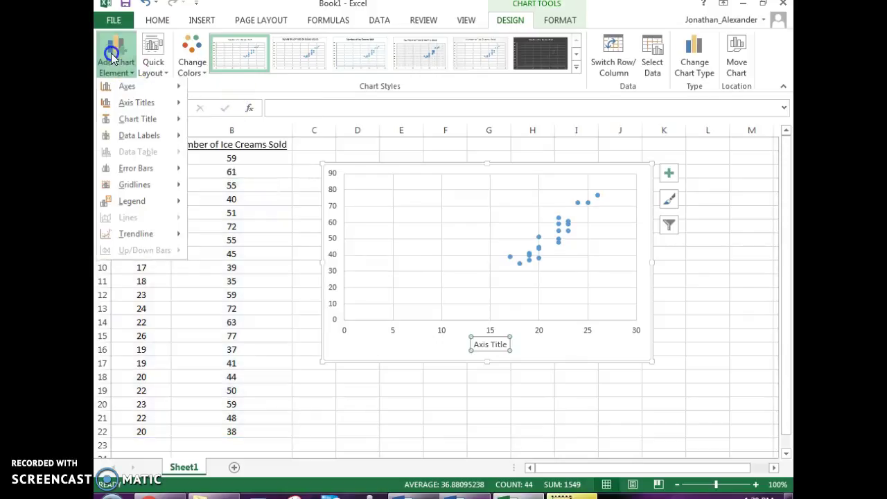
pyautogui.moveTo(136, 110)
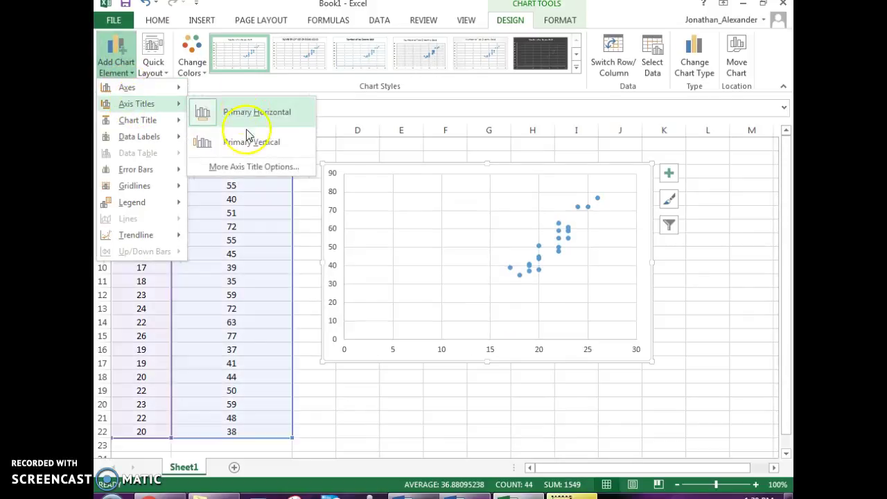
pyautogui.click(244, 141)
# Step: Replace the horizontal axis title's placeholder text with "Temperature"
pyautogui.doubleClick(516, 345)
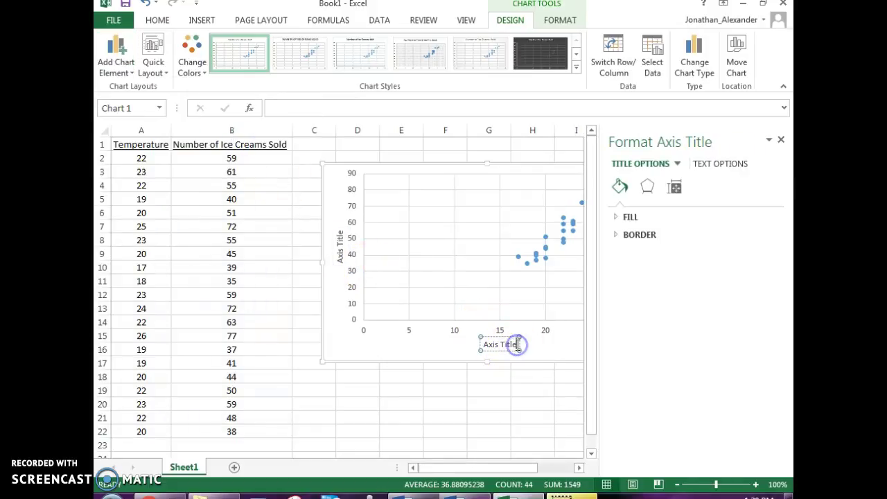
pyautogui.click(781, 140)
pyautogui.click(516, 344)
pyautogui.press('BackSpace')
pyautogui.press('BackSpace')
pyautogui.press('BackSpace')
pyautogui.press('BackSpace')
pyautogui.press('BackSpace')
pyautogui.press('BackSpace')
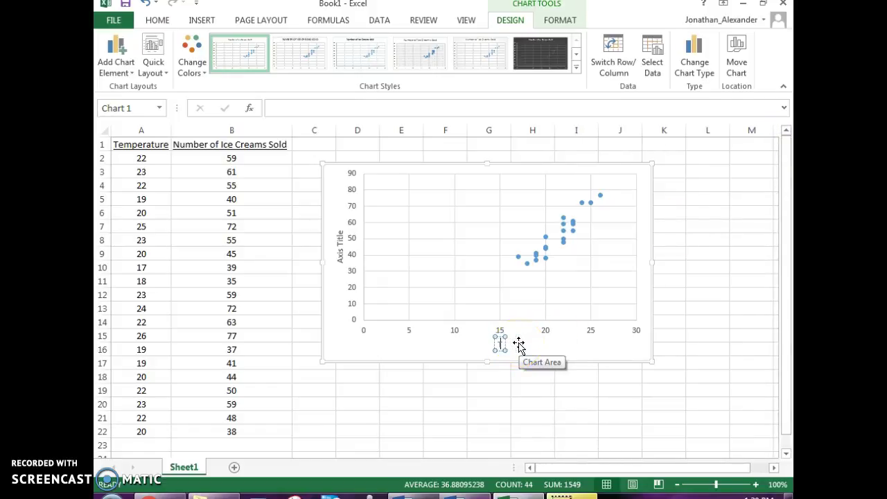
pyautogui.write('Temperature')
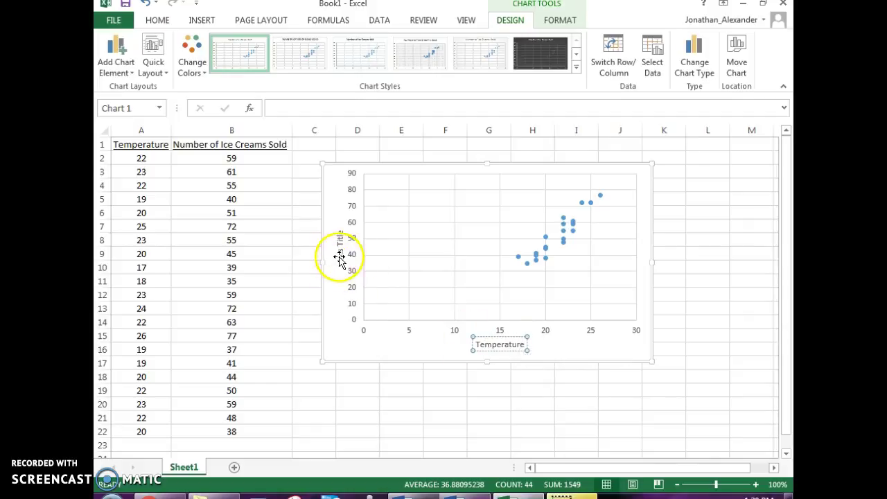
# Step: Replace the vertical axis title's placeholder text with "Number of Ice Creams Sold"
pyautogui.click(339, 257)
pyautogui.moveTo(340, 257)
pyautogui.mouseDown()
pyautogui.moveTo(346, 277)
pyautogui.moveTo(340, 252)
pyautogui.mouseUp()
pyautogui.press('BackSpace')
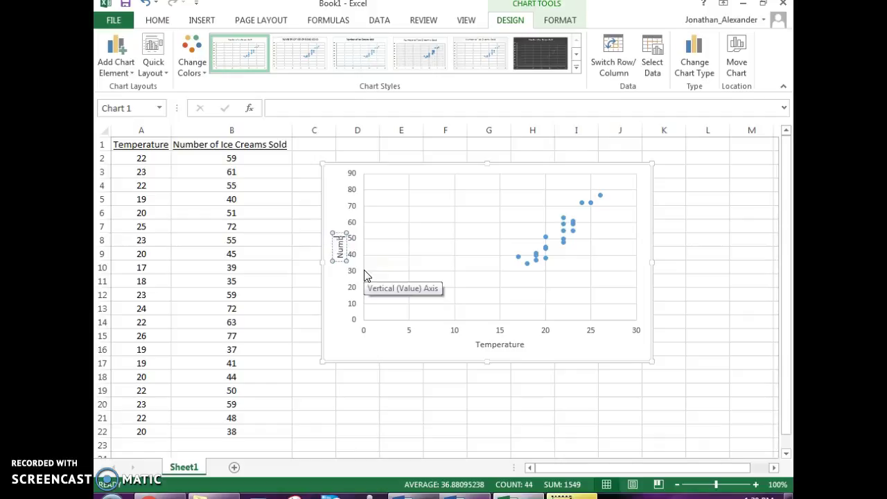
pyautogui.write('Number of Ice')
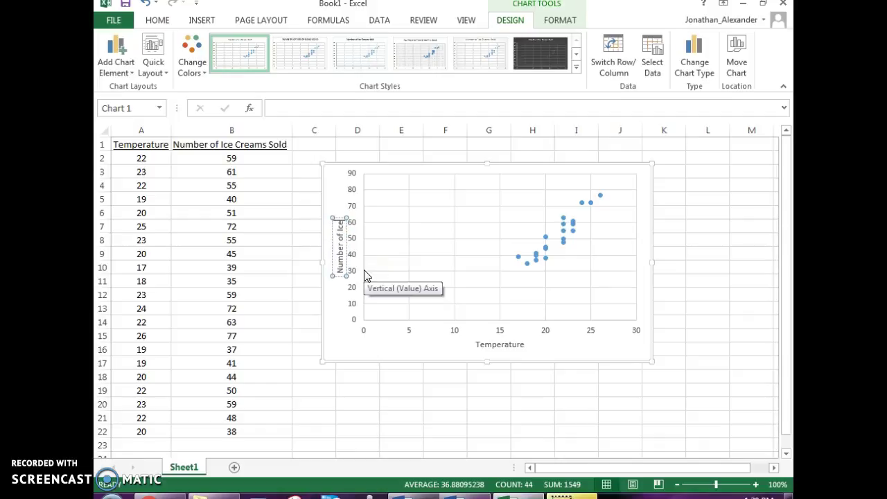
pyautogui.write(' Creams Sol')
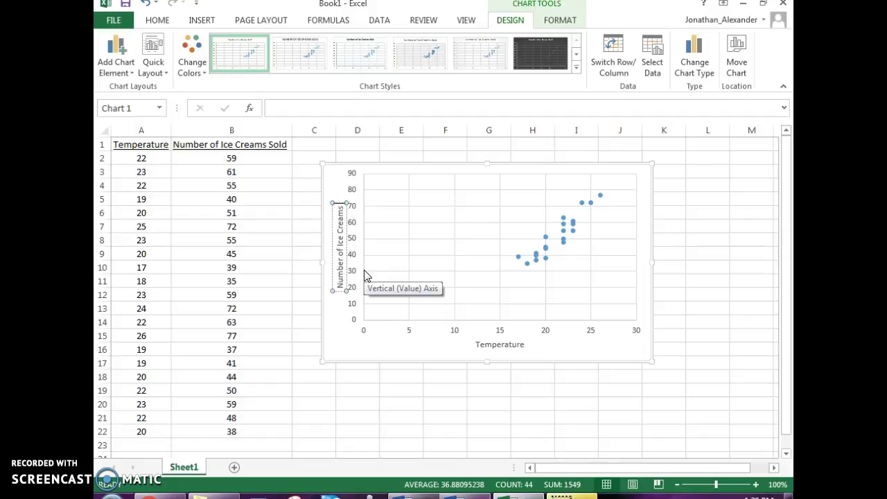
pyautogui.write('d')
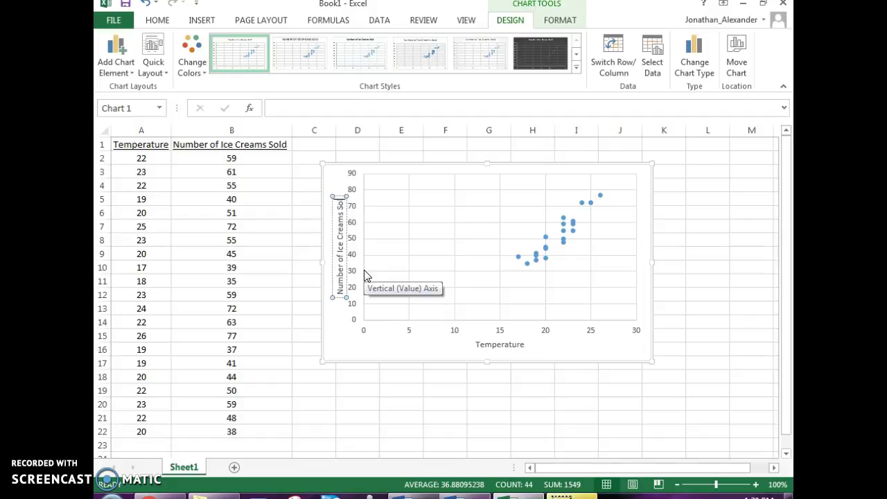
pyautogui.click(392, 414)
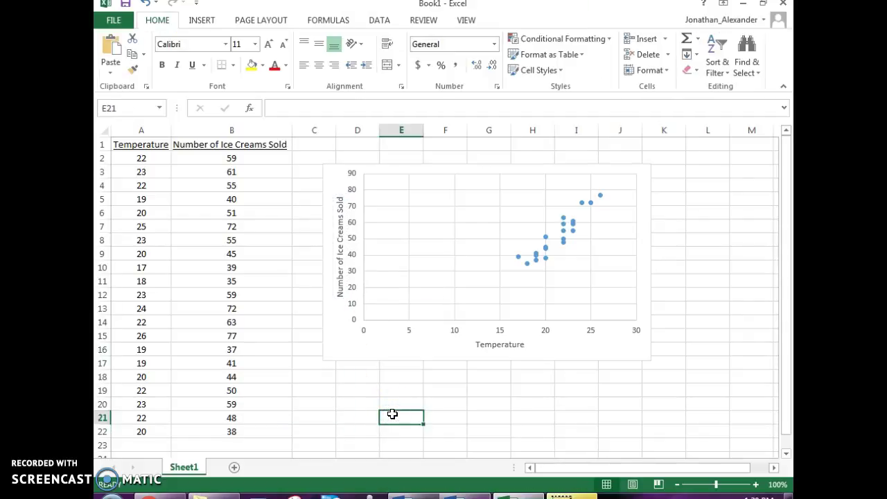
# Step: Set the minimum bound of the chart's horizontal temperature axis to 15
pyautogui.click(499, 331)
pyautogui.doubleClick(500, 331)
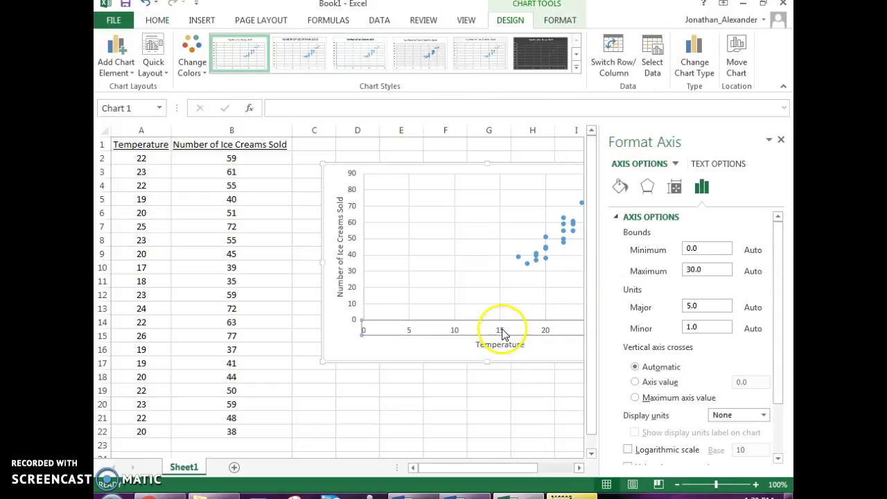
pyautogui.doubleClick(694, 251)
pyautogui.write('0')
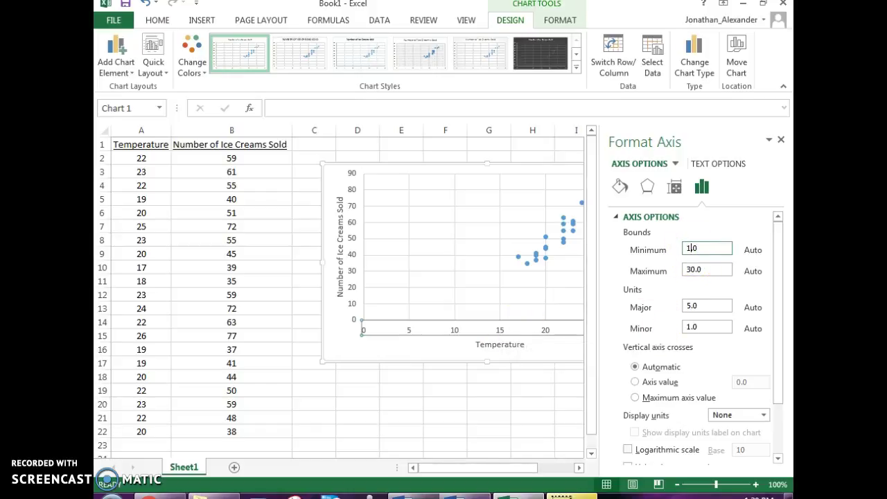
pyautogui.click(508, 394)
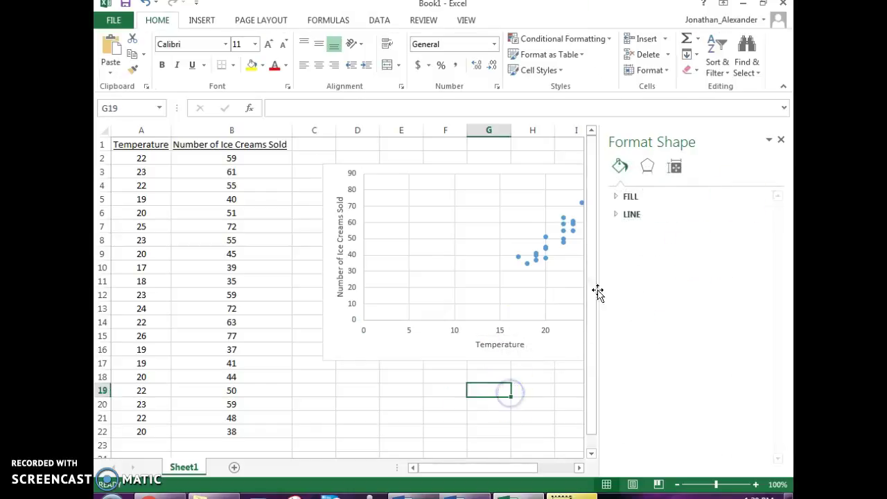
pyautogui.click(781, 141)
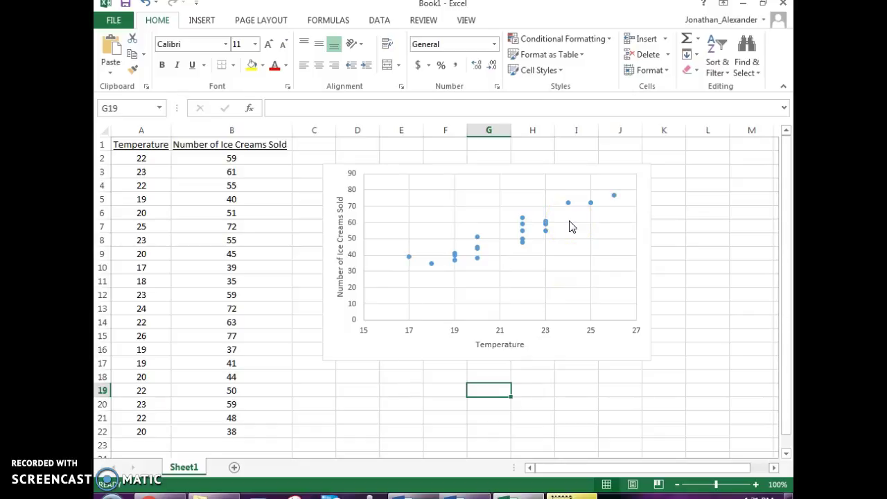
# Step: Set the major unit of the horizontal temperature axis to 1.0
pyautogui.doubleClick(500, 334)
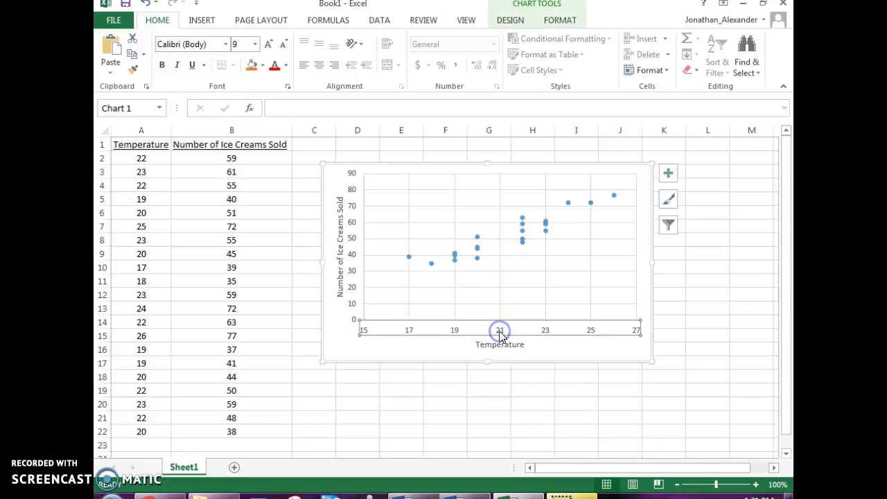
pyautogui.click(691, 307)
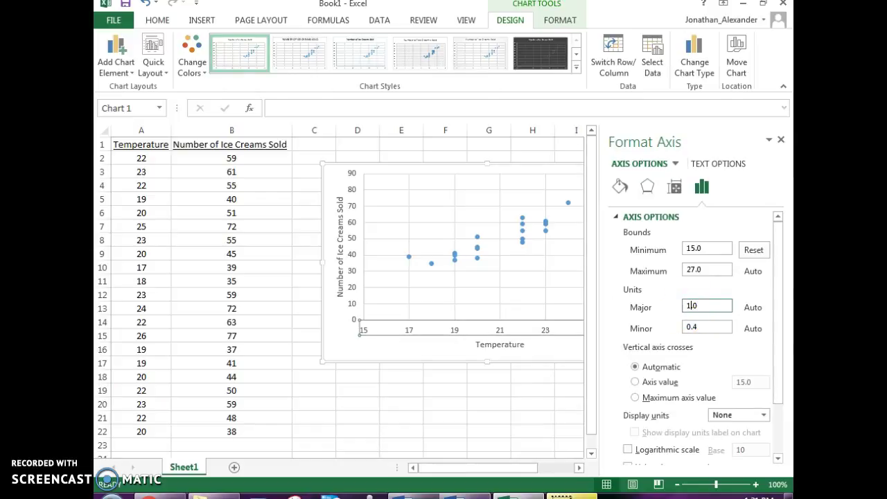
pyautogui.click(780, 142)
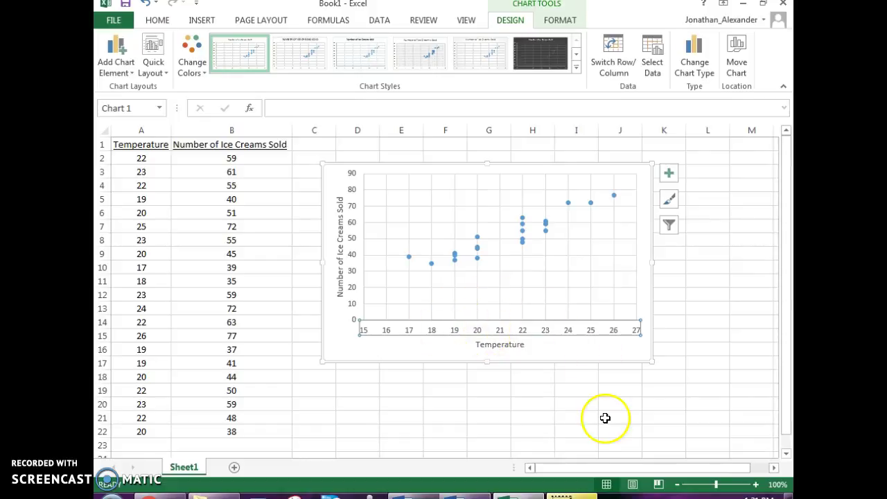
# Step: Add a linear trendline to the data points and shift the chart toward column B so the whole plot is in view
pyautogui.click(522, 231)
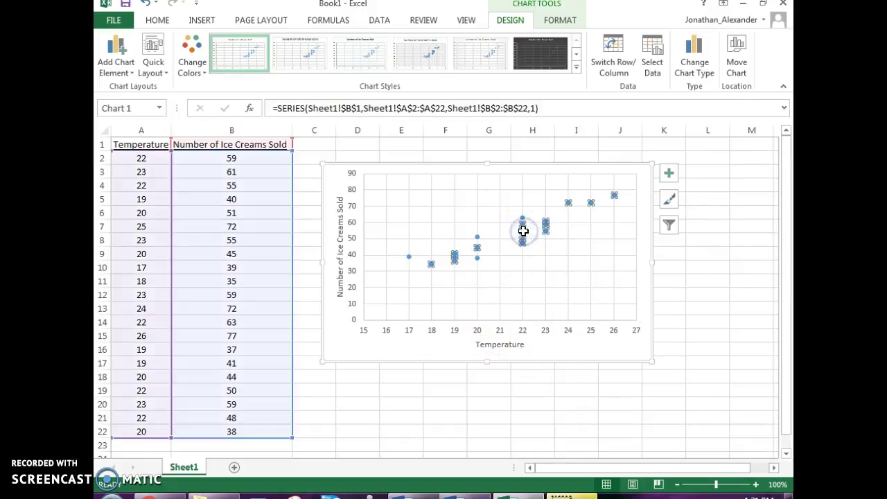
pyautogui.rightClick(522, 231)
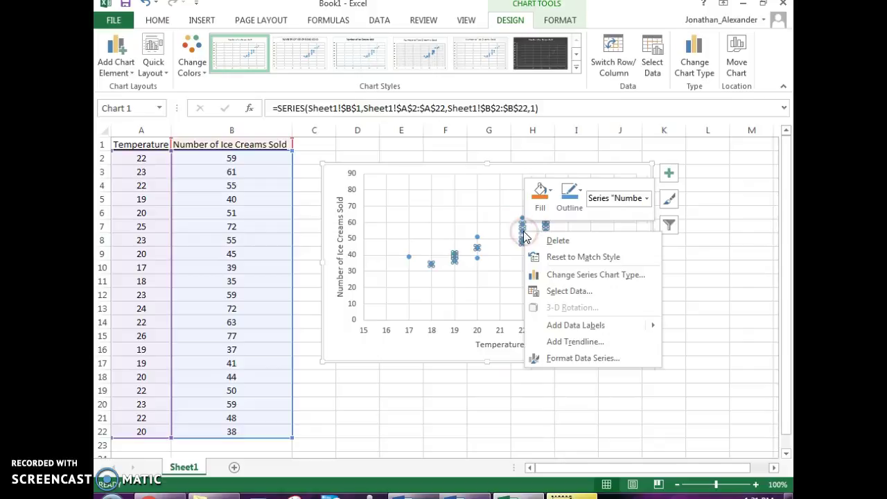
pyautogui.click(560, 342)
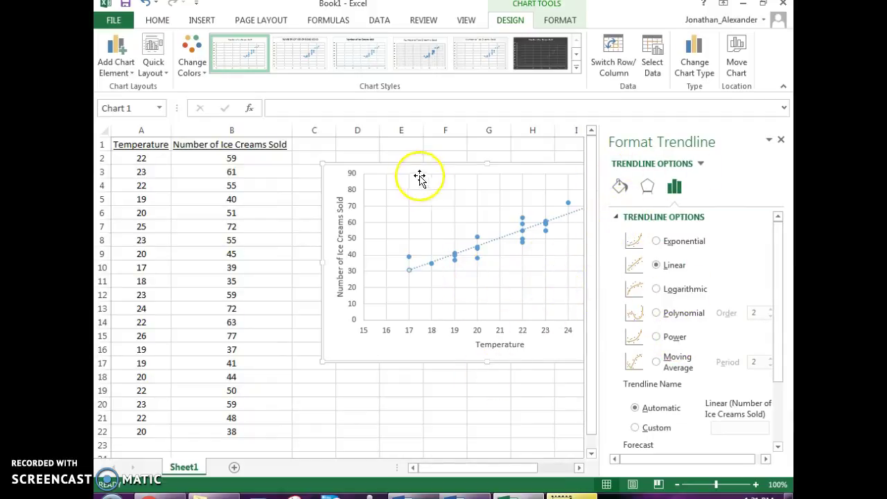
pyautogui.moveTo(412, 168); pyautogui.dragTo(348, 180)
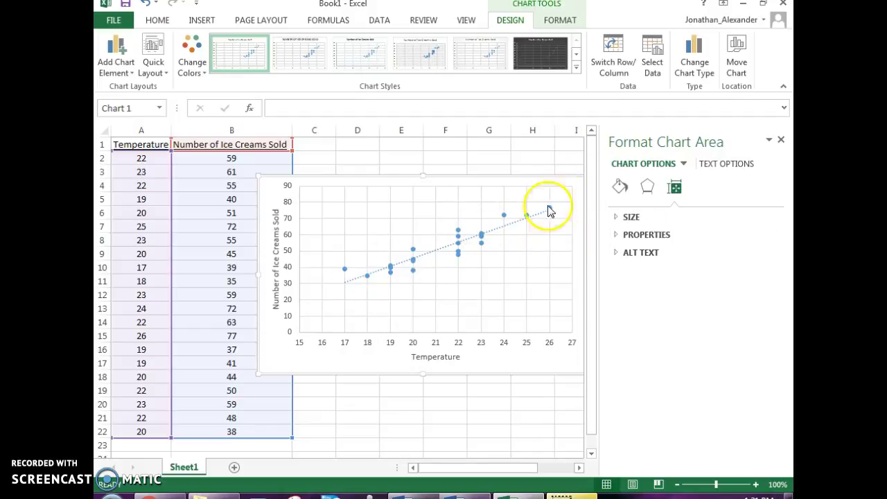
# Step: Extend the trendline's forecast 1.0 period forward and 2.0 periods backward, keeping the automatic trendline name
pyautogui.click(504, 224)
pyautogui.moveTo(781, 309); pyautogui.dragTo(774, 368)
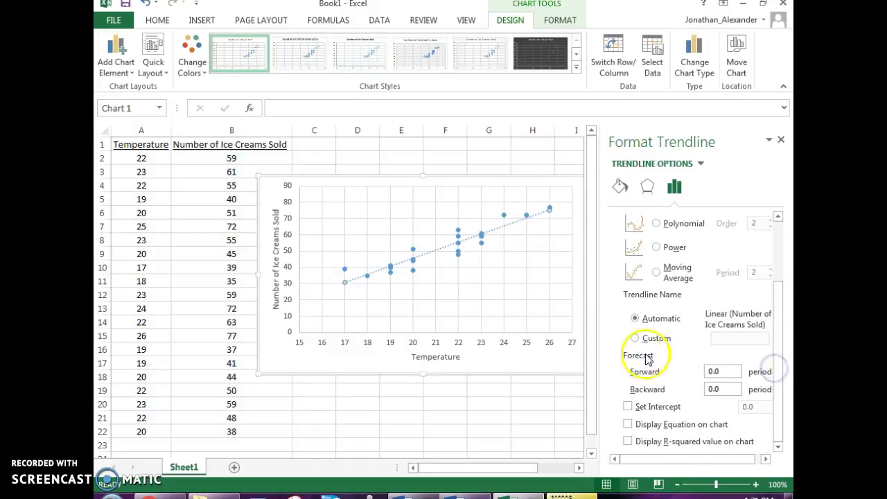
pyautogui.click(506, 231)
pyautogui.click(634, 318)
pyautogui.click(713, 373)
pyautogui.write('8')
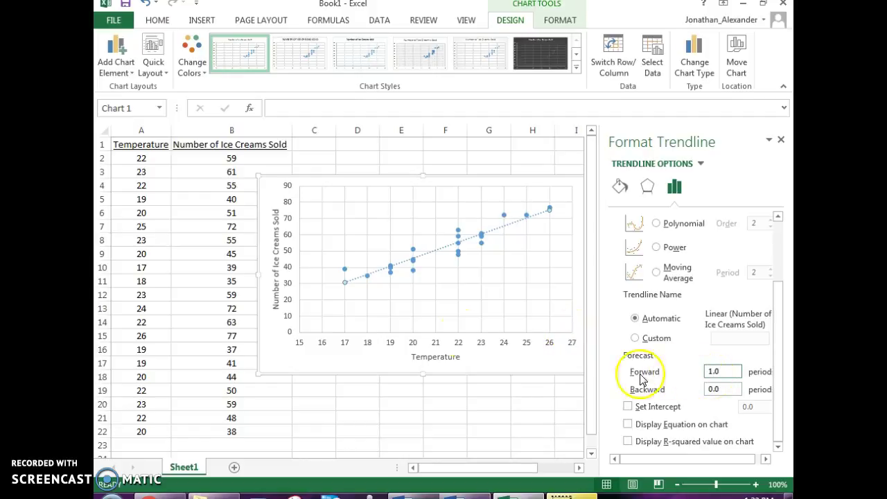
pyautogui.click(711, 389)
pyautogui.write('2.')
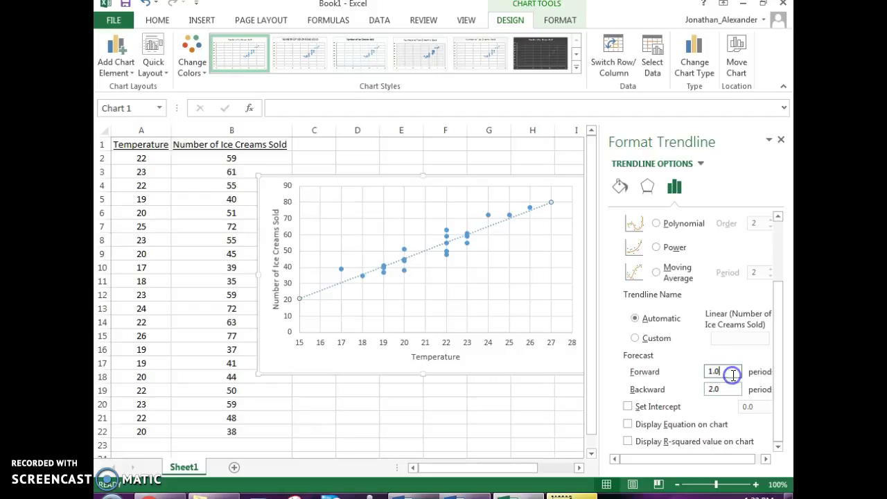
pyautogui.click(678, 351)
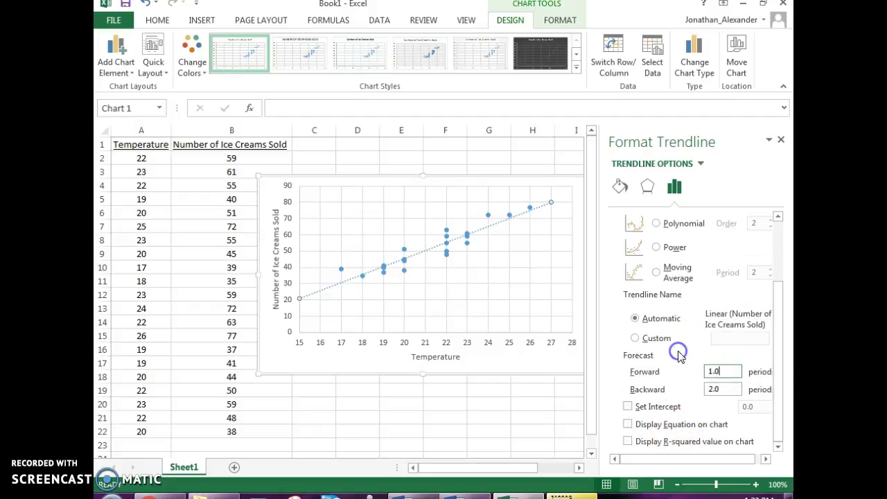
# Step: Set the maximum bound of the horizontal temperature axis to 27 and close the formatting pane
pyautogui.click(573, 341)
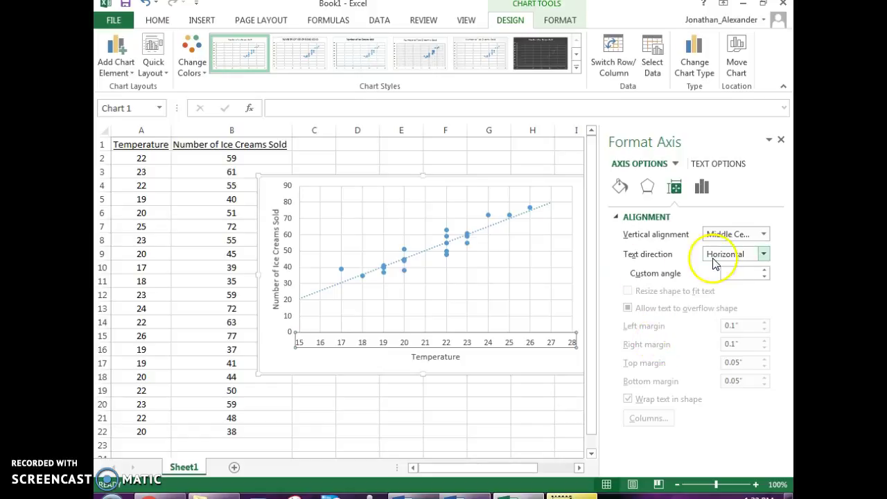
pyautogui.click(554, 346)
pyautogui.rightClick(554, 346)
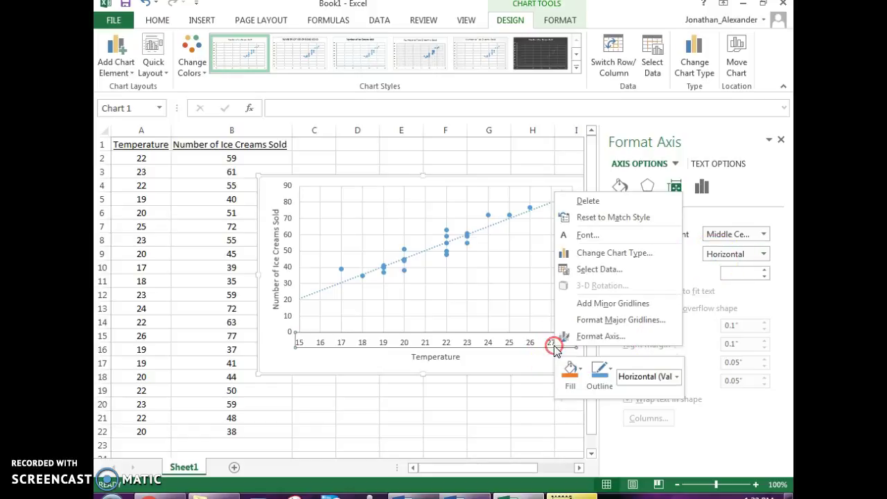
pyautogui.click(588, 337)
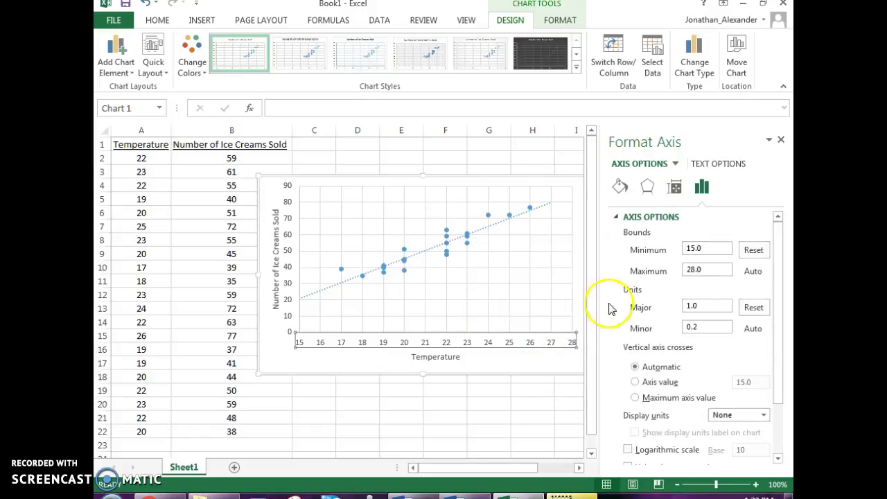
pyautogui.click(695, 270)
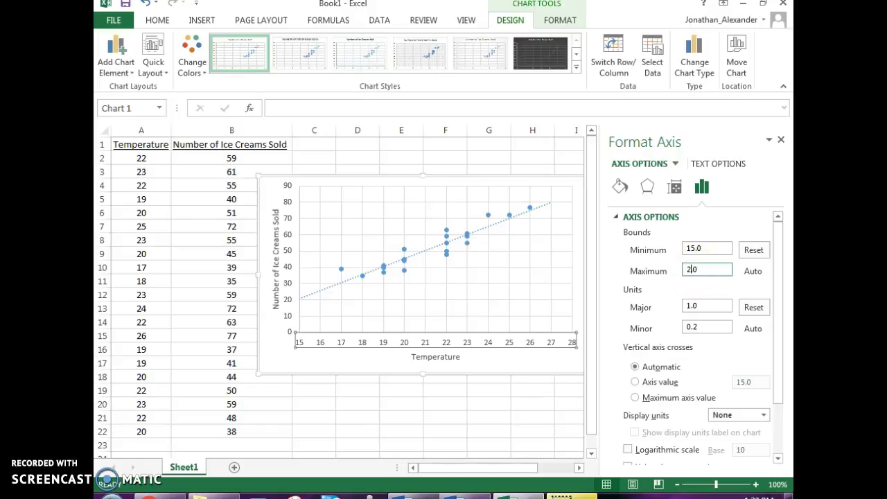
pyautogui.click(468, 392)
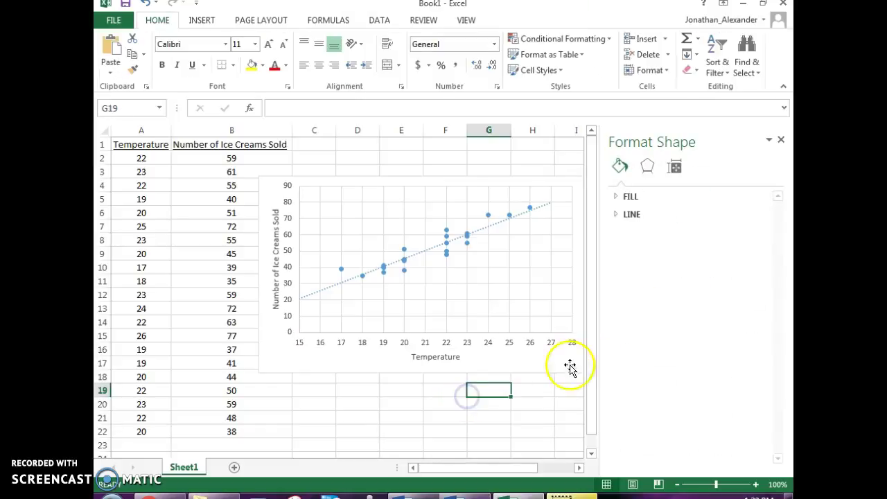
pyautogui.click(780, 140)
pyautogui.moveTo(463, 262)
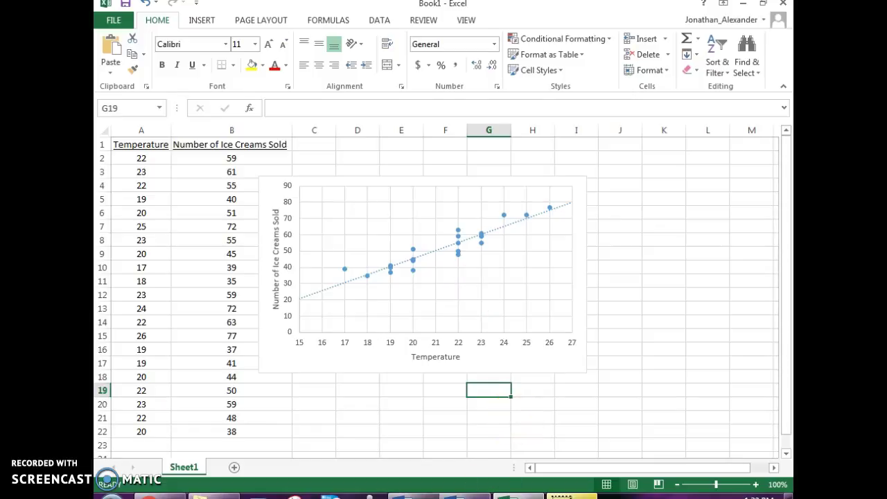
# Step: Check the assignment in Word, and back in Excel display the trendline's equation on the chart with its label moved below the line
pyautogui.click(466, 497)
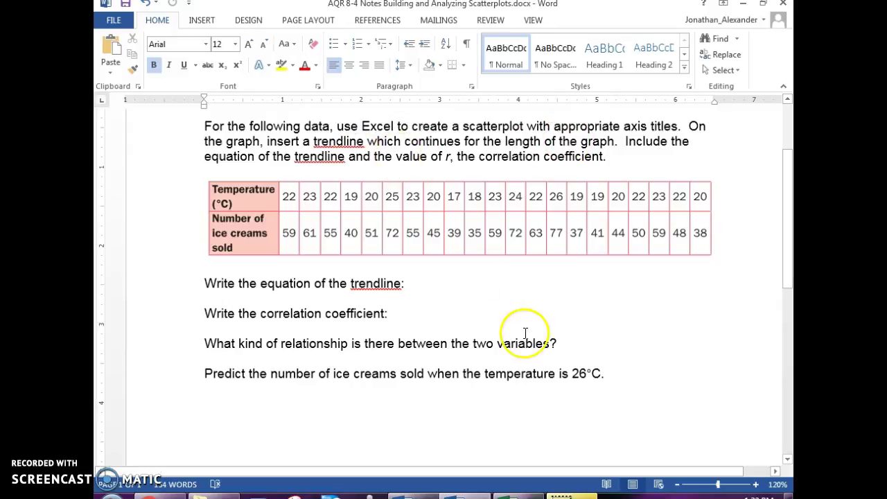
pyautogui.click(516, 493)
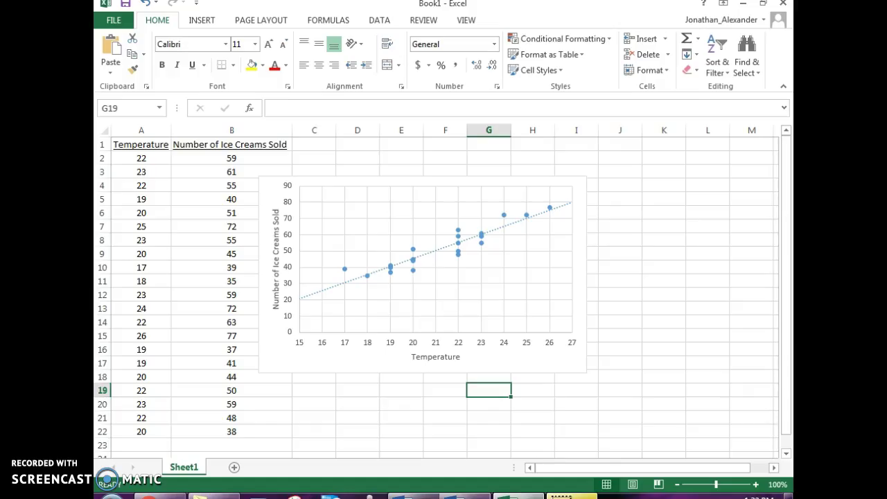
pyautogui.click(429, 255)
pyautogui.doubleClick(429, 255)
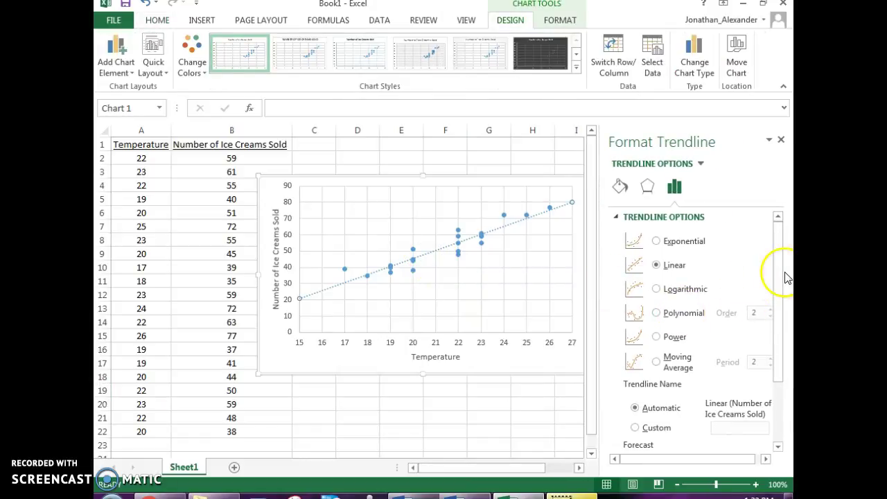
pyautogui.moveTo(778, 280); pyautogui.dragTo(774, 371)
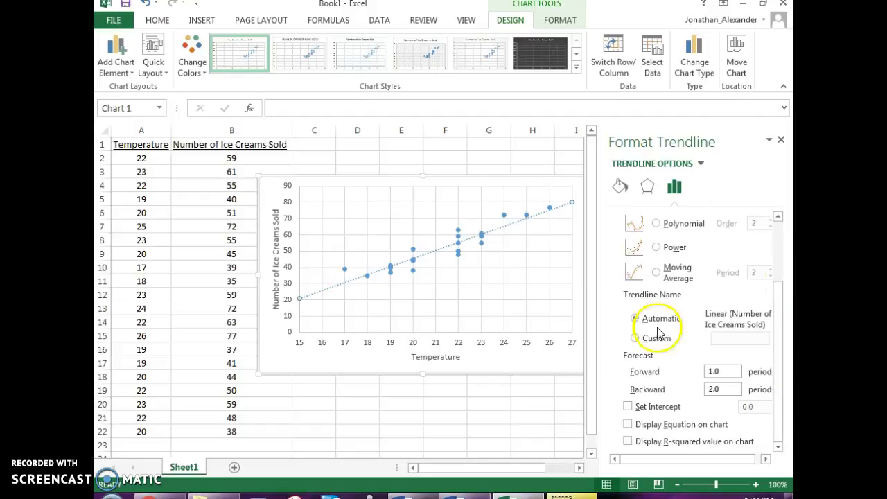
pyautogui.click(628, 424)
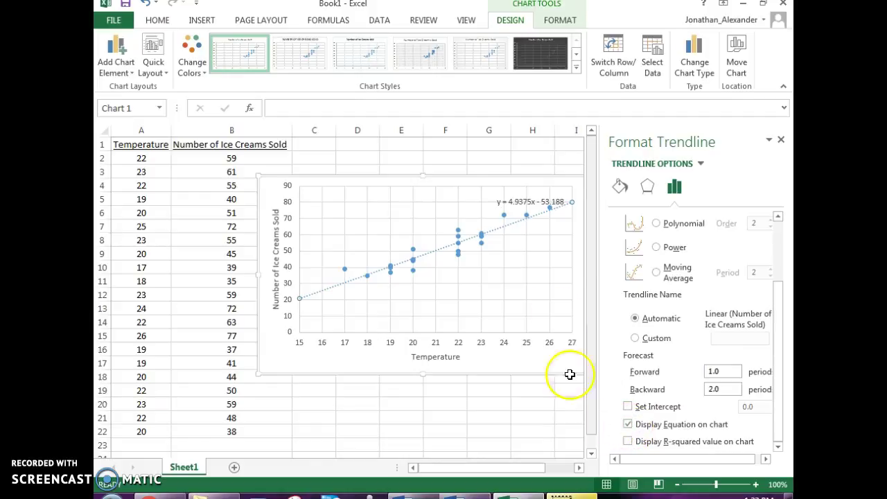
pyautogui.moveTo(521, 202); pyautogui.dragTo(519, 240)
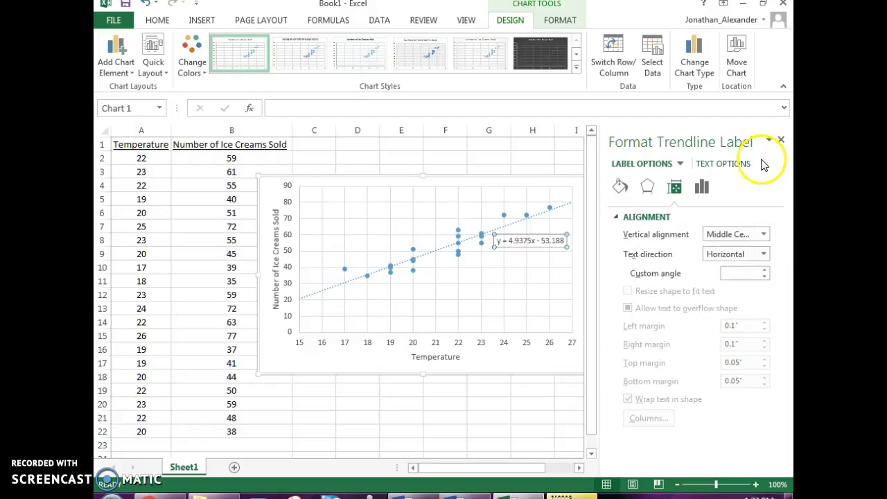
pyautogui.click(781, 140)
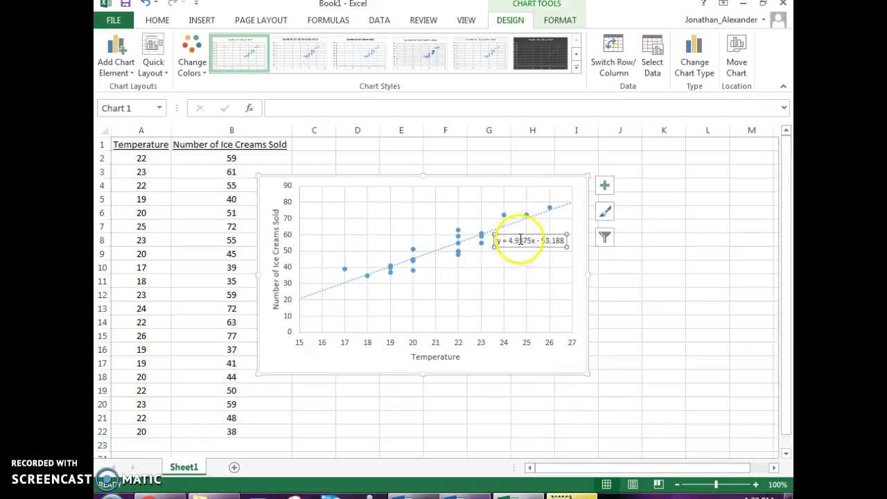
# Step: Format the trendline equation label as bold 12 pt text and shift it slightly lower, clear of the data points
pyautogui.click(158, 20)
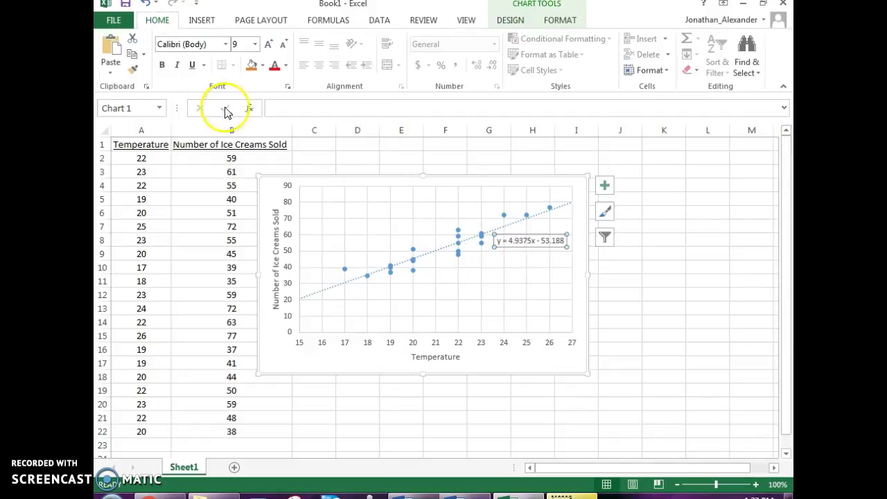
pyautogui.click(161, 64)
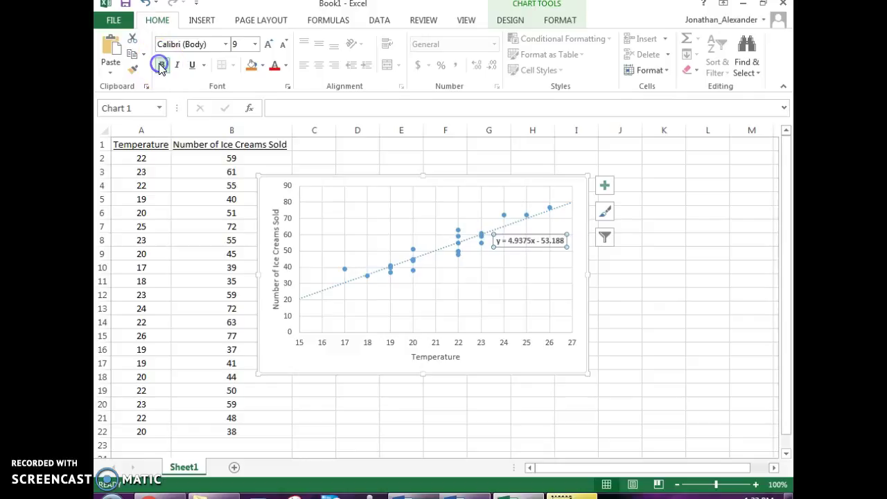
pyautogui.click(255, 43)
pyautogui.click(239, 125)
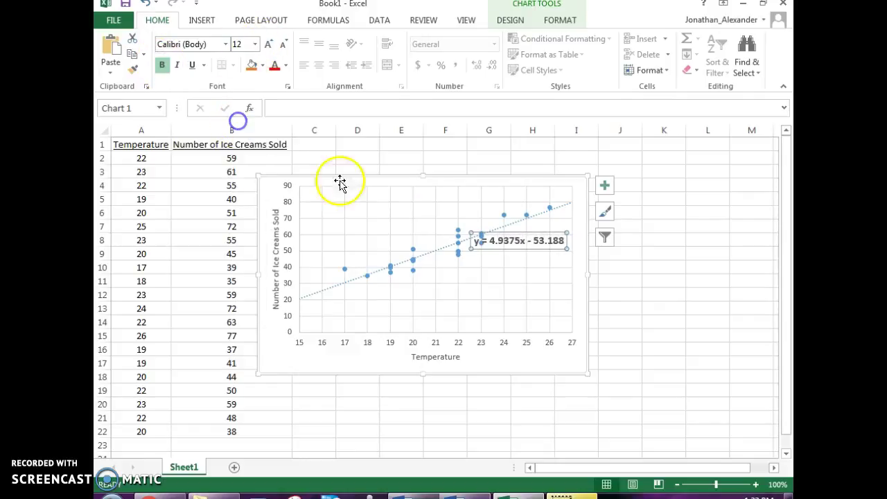
pyautogui.moveTo(519, 236); pyautogui.dragTo(523, 248)
pyautogui.click(478, 413)
# Step: Recheck the assignment in Word and move the Excel chart away from the data so columns C and D are free
pyautogui.click(413, 497)
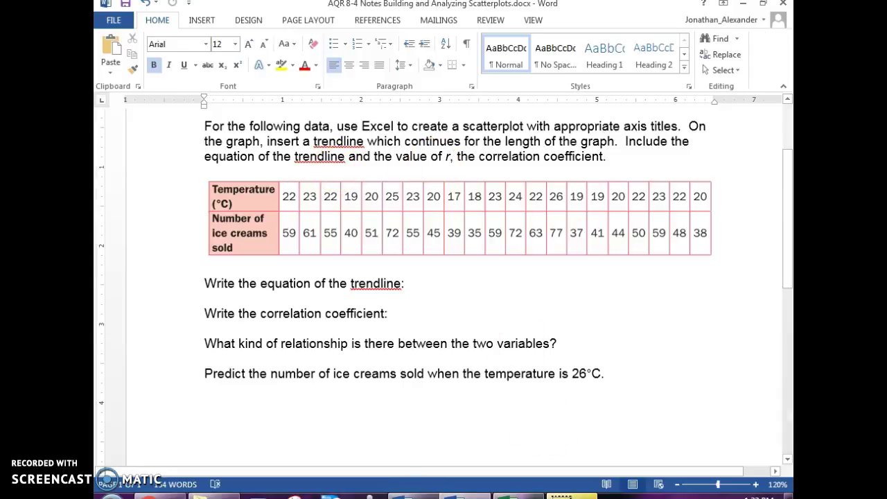
pyautogui.click(518, 497)
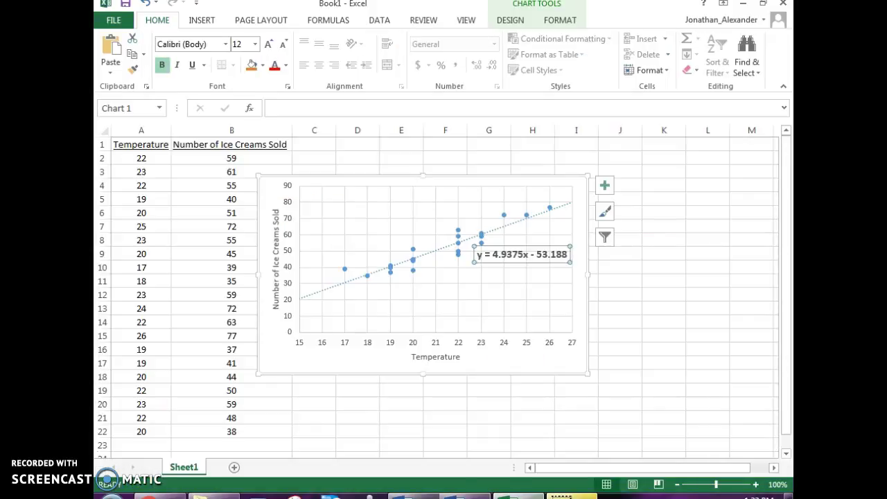
pyautogui.moveTo(445, 173); pyautogui.dragTo(548, 162)
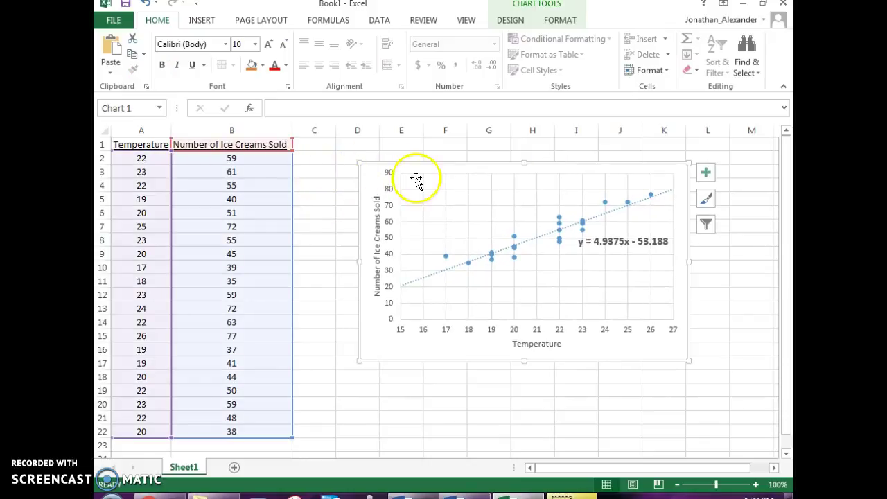
pyautogui.moveTo(425, 170); pyautogui.dragTo(481, 161)
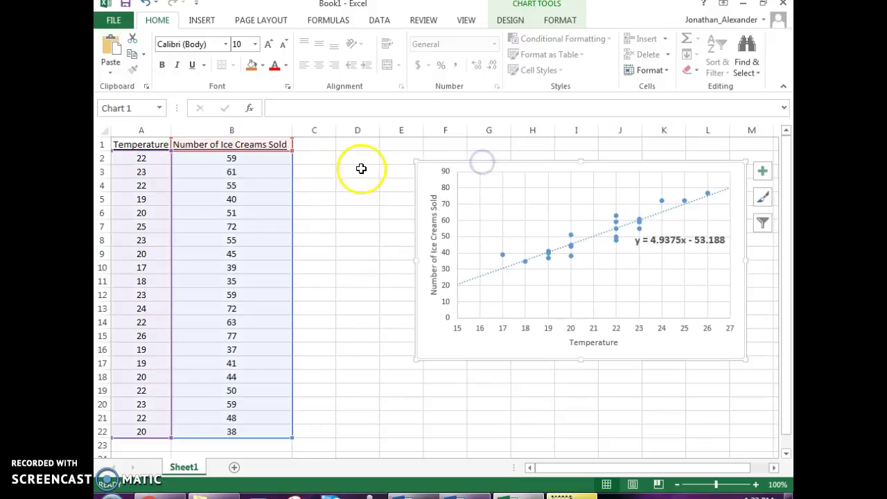
# Step: Enter the label "Value of r" in cell D2
pyautogui.click(361, 169)
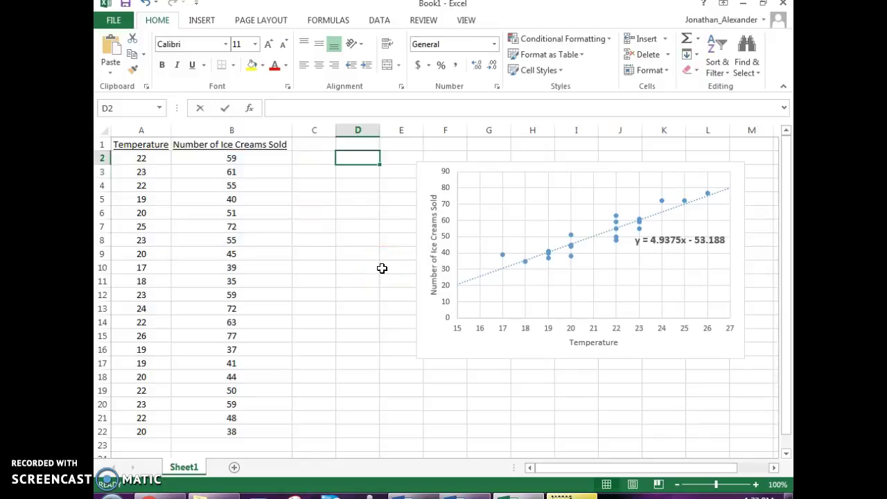
pyautogui.write('Value of r')
pyautogui.press('Return')
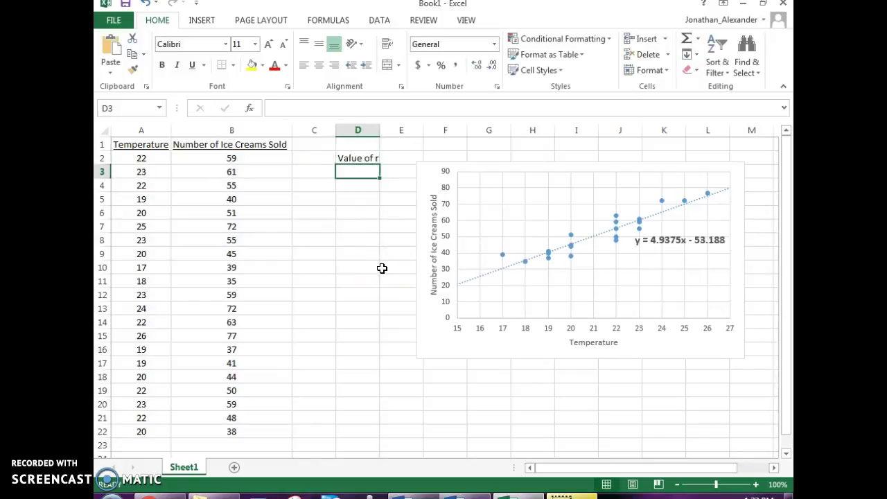
# Step: Calculate the correlation coefficient in cell D3 with =CORREL(A2:A22,B2:B22)
pyautogui.write('=corr')
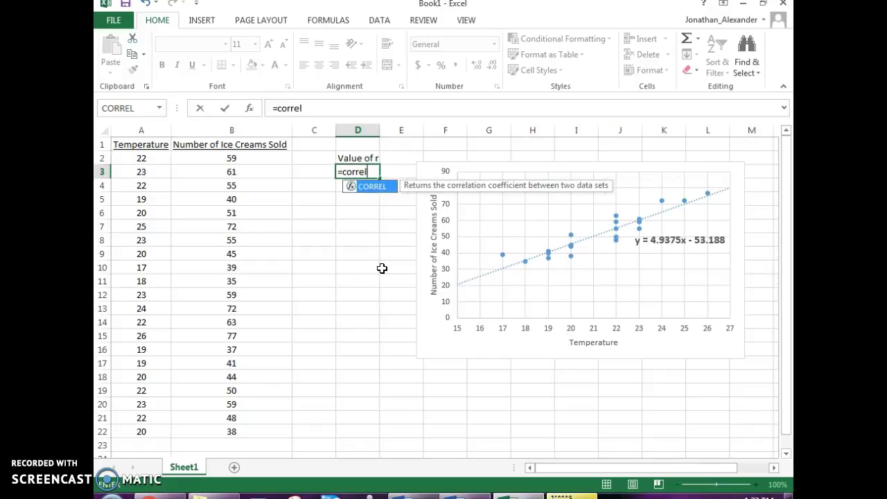
pyautogui.write('el')
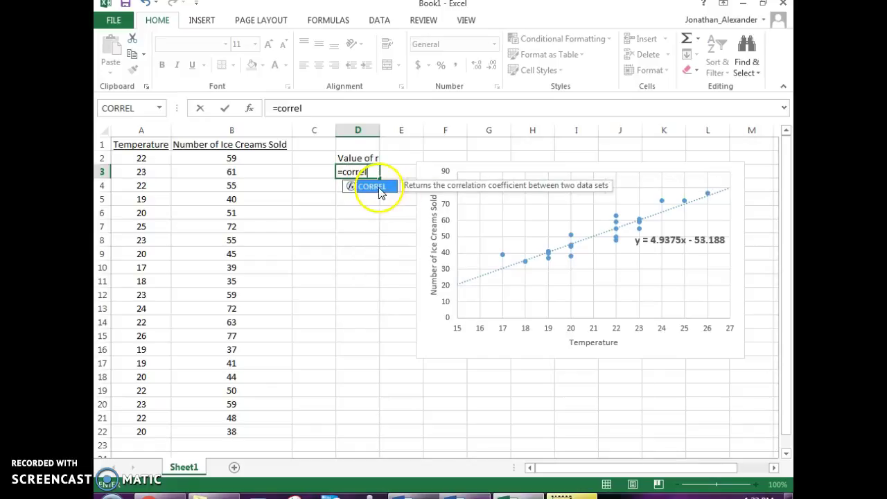
pyautogui.doubleClick(378, 185)
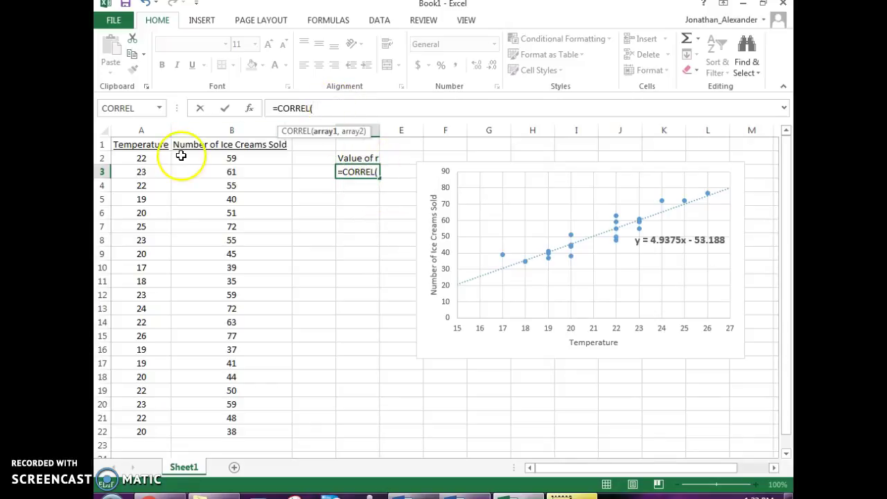
pyautogui.click(142, 165)
pyautogui.moveTo(141, 165); pyautogui.dragTo(142, 435)
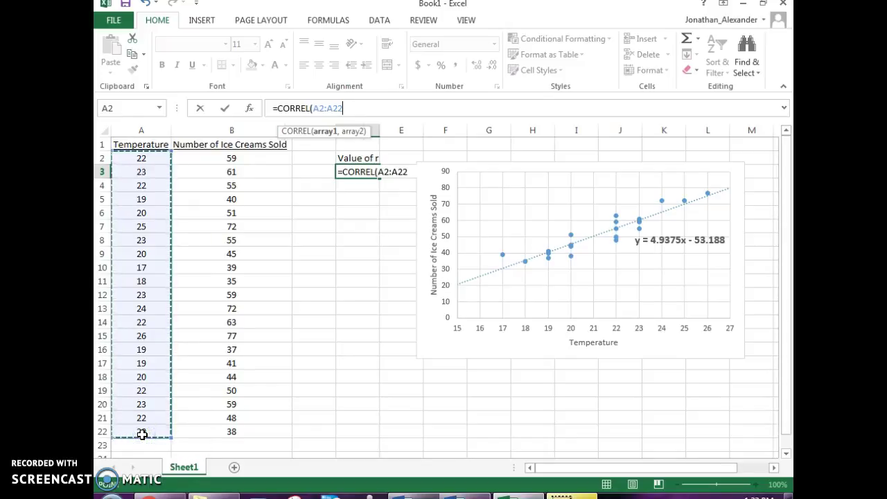
pyautogui.write(',')
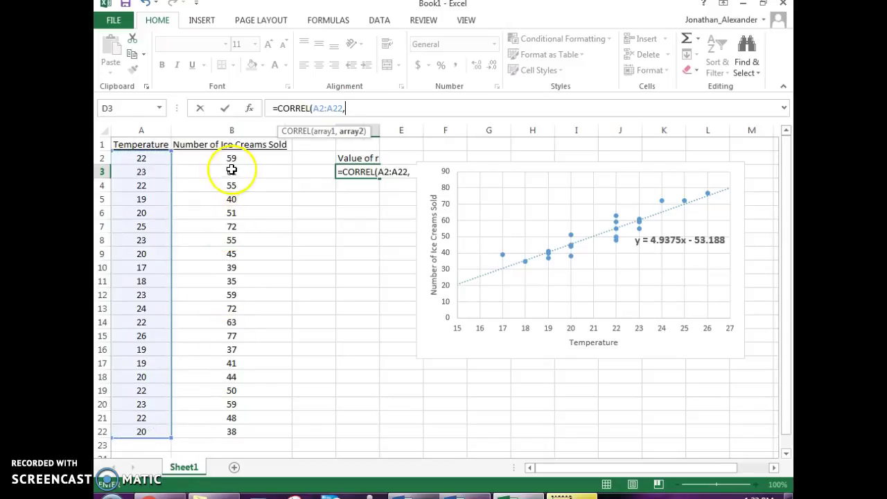
pyautogui.moveTo(232, 156); pyautogui.dragTo(217, 437)
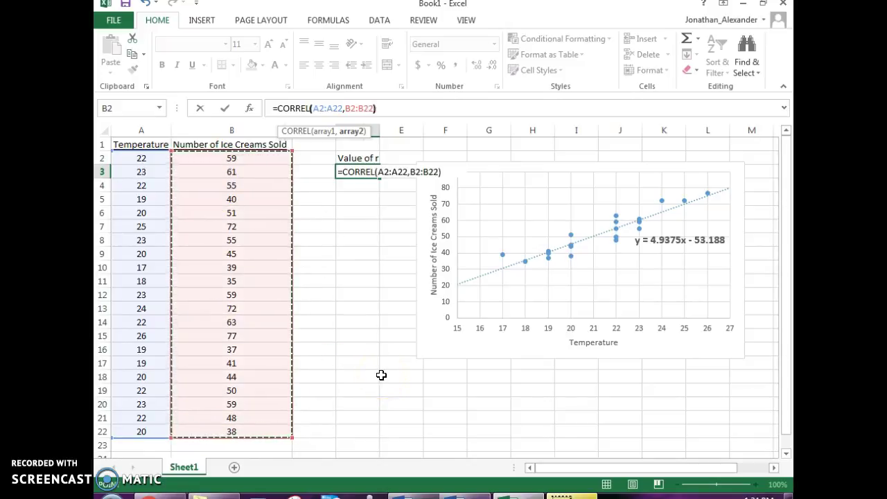
pyautogui.press('Return')
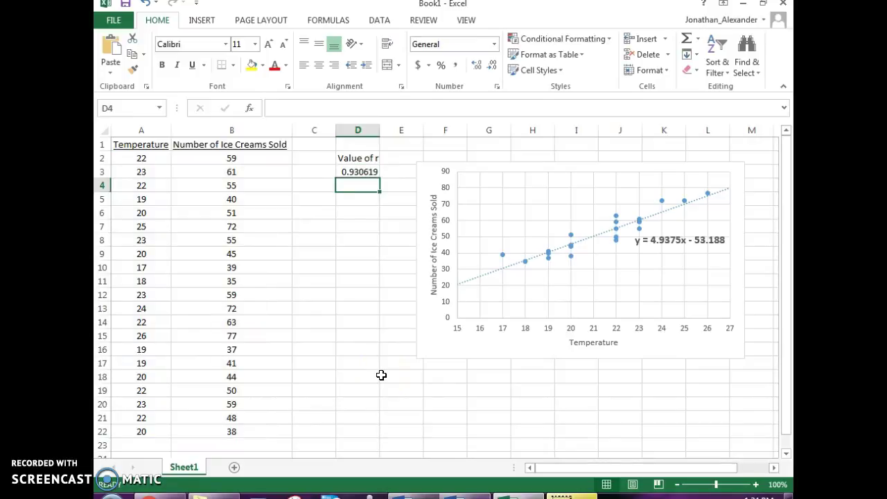
# Step: Add a second line reading "r = .931" to the trendline equation label and move the label slightly farther below the trendline
pyautogui.doubleClick(675, 244)
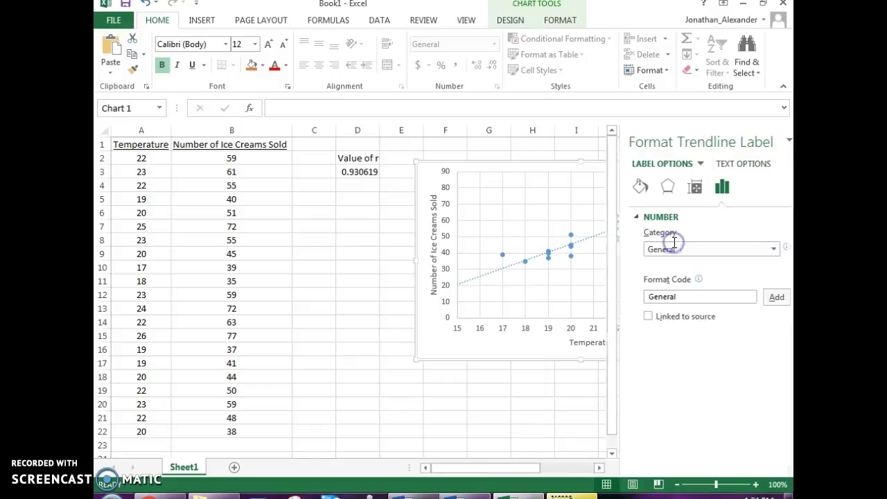
pyautogui.click(782, 138)
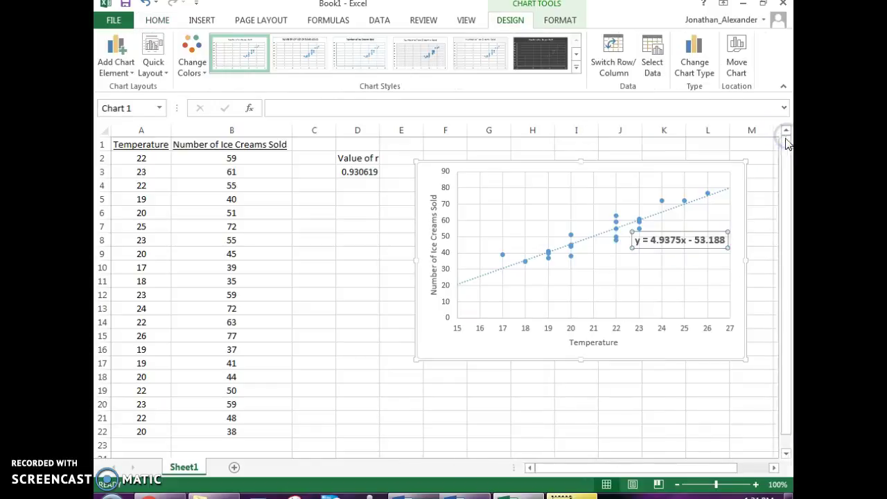
pyautogui.click(695, 238)
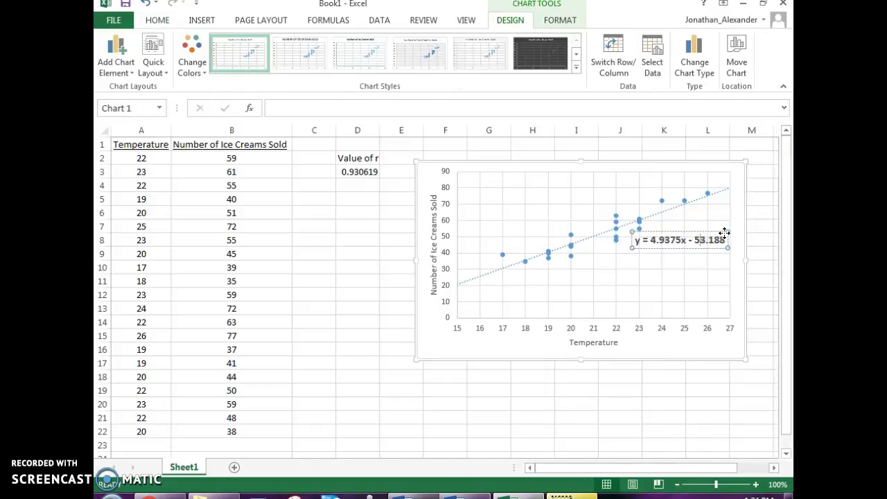
pyautogui.press('Return')
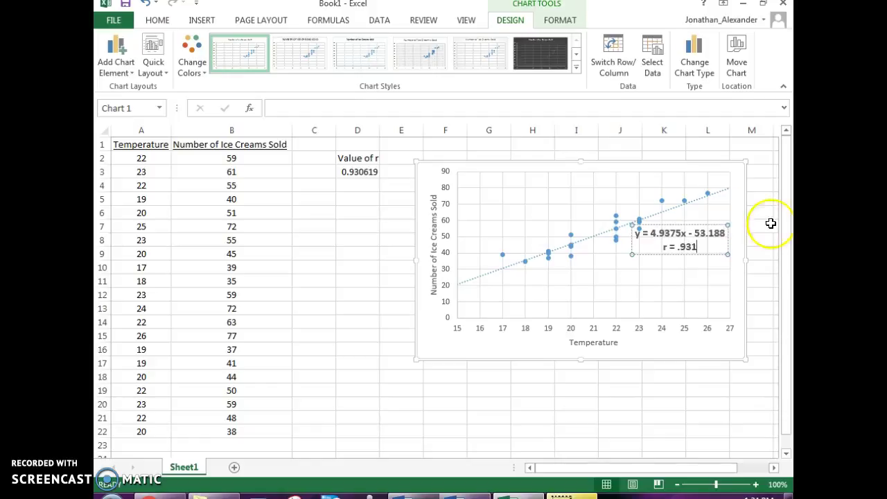
pyautogui.moveTo(697, 229); pyautogui.dragTo(698, 238)
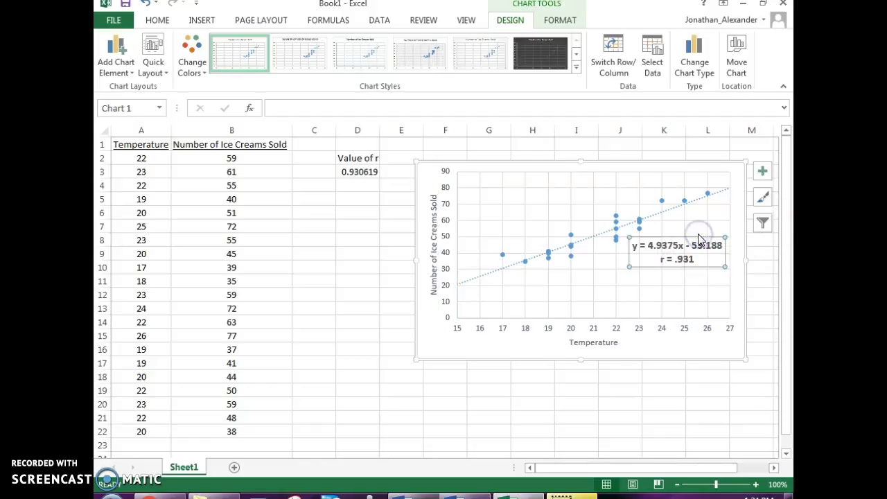
pyautogui.click(692, 394)
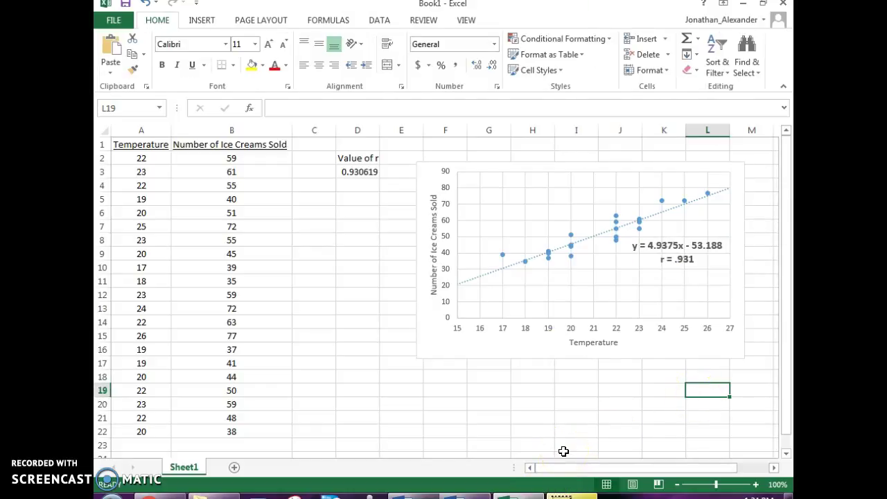
# Step: Compare the Word questions on trendline equation, correlation coefficient and relationship type with the Excel chart's label and the CORREL result in D3
pyautogui.hotkey('alt', 'Tab')
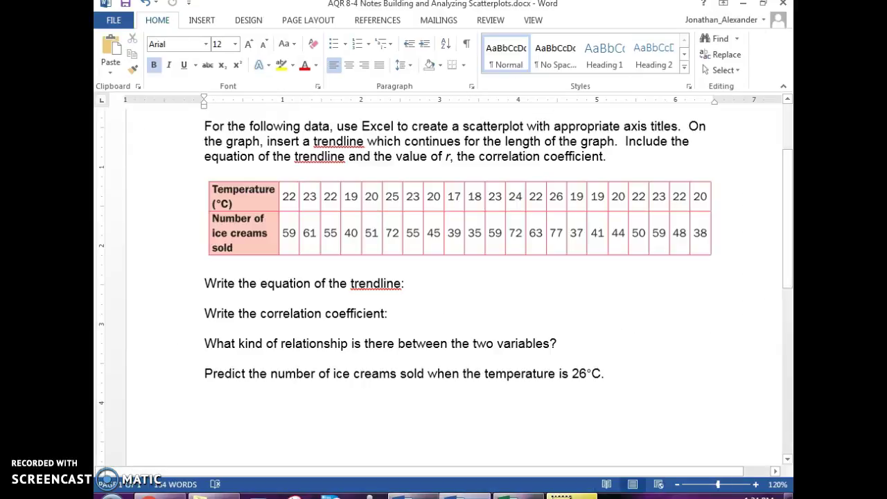
pyautogui.click(518, 493)
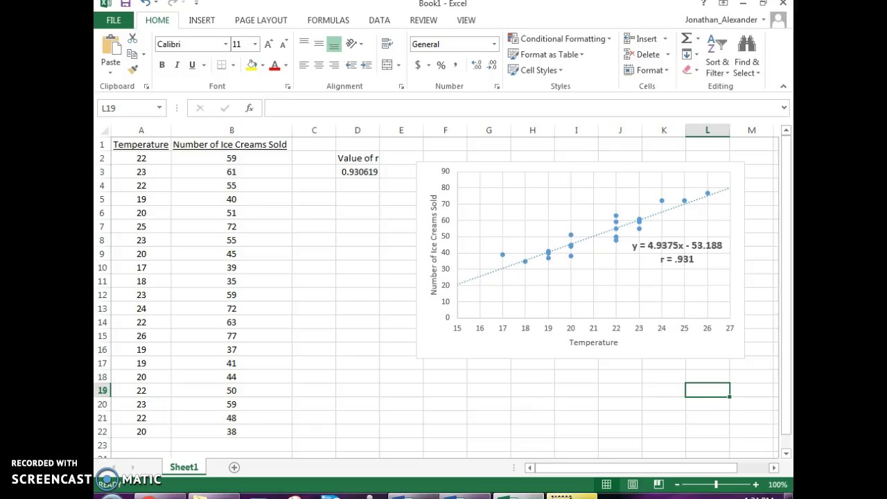
pyautogui.click(679, 313)
pyautogui.hotkey('alt', 'Tab')
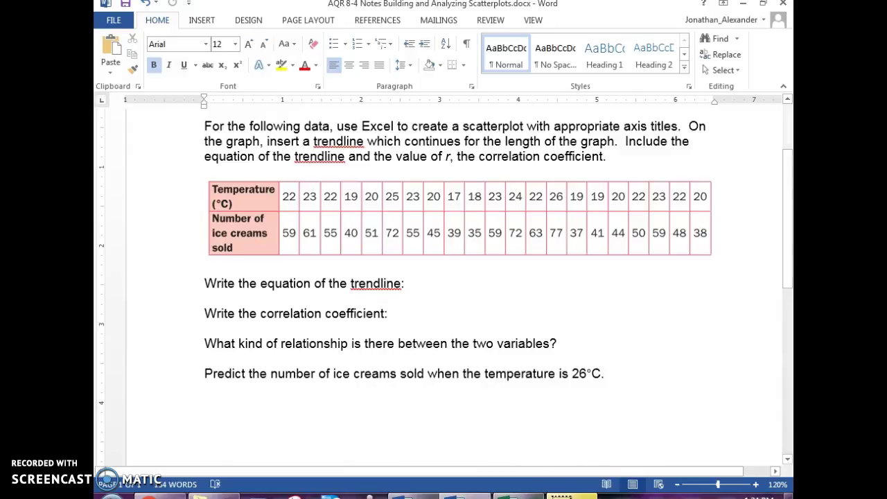
pyautogui.hotkey('alt', 'Tab')
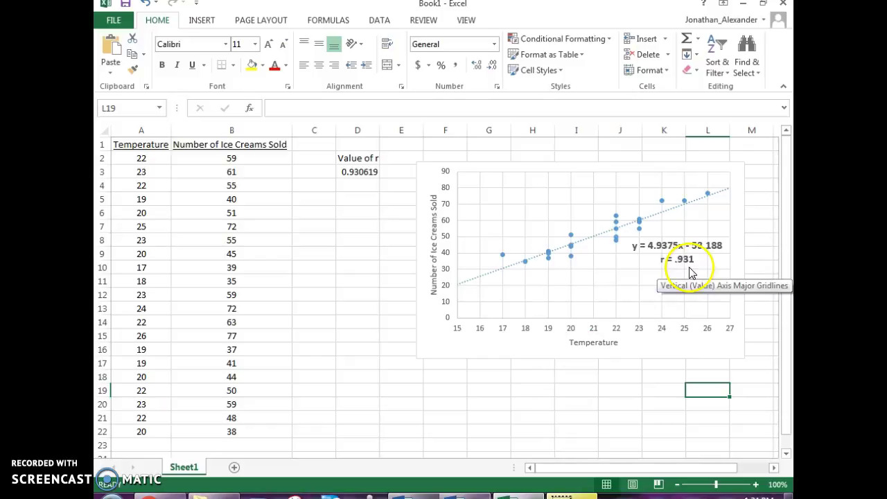
pyautogui.click(464, 493)
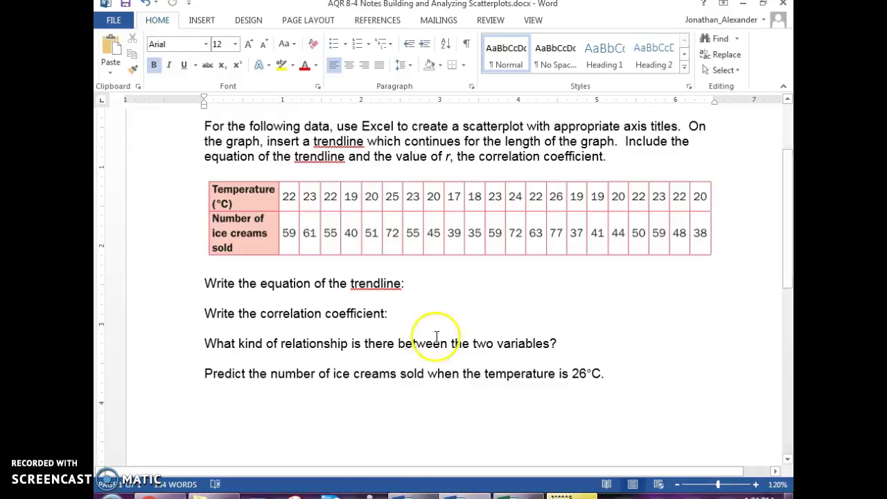
pyautogui.click(520, 493)
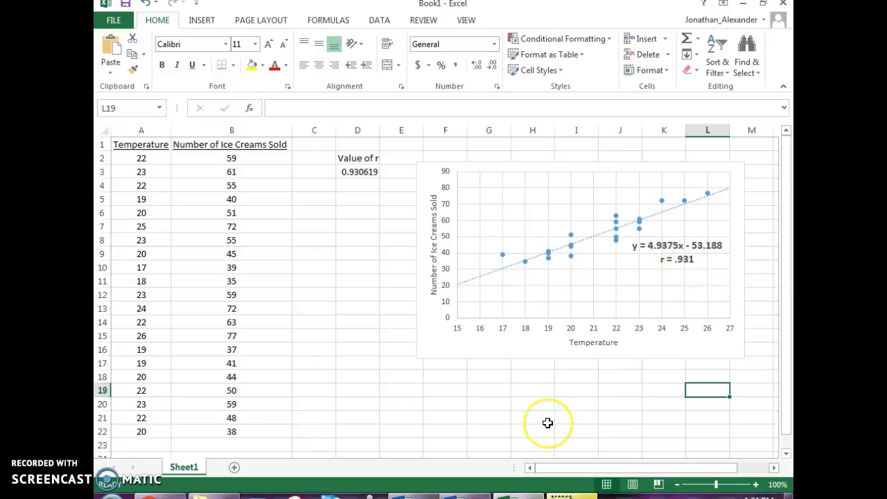
pyautogui.click(360, 173)
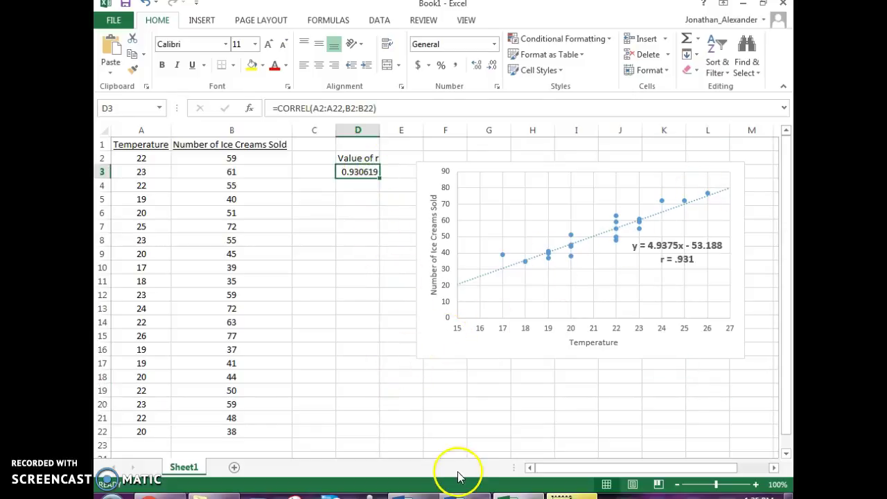
# Step: Predict ice cream sales at 26°C in Excel cell D8 with =4.9375*(26)-53.188, checking the prediction question in Word
pyautogui.click(483, 498)
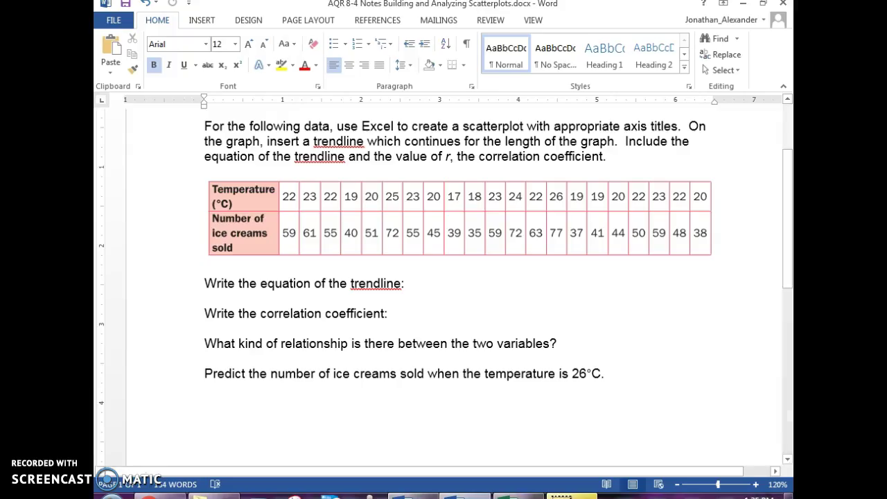
pyautogui.hotkey('alt', 'Tab')
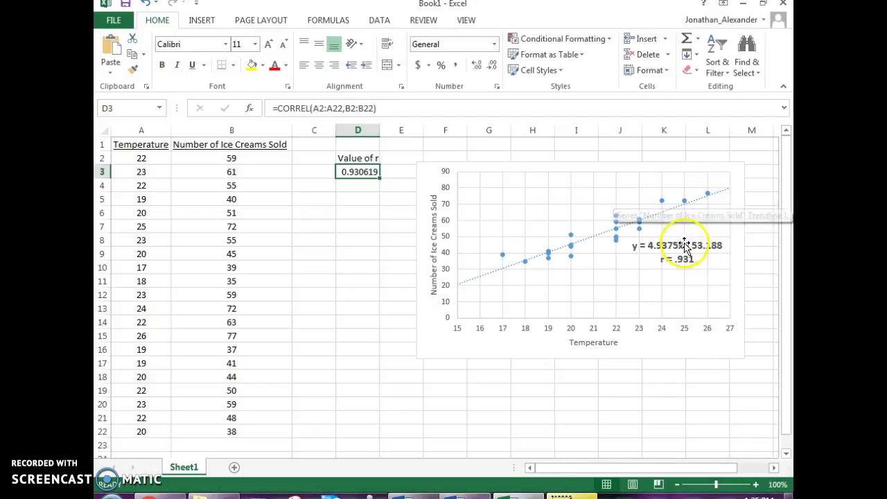
pyautogui.click(348, 242)
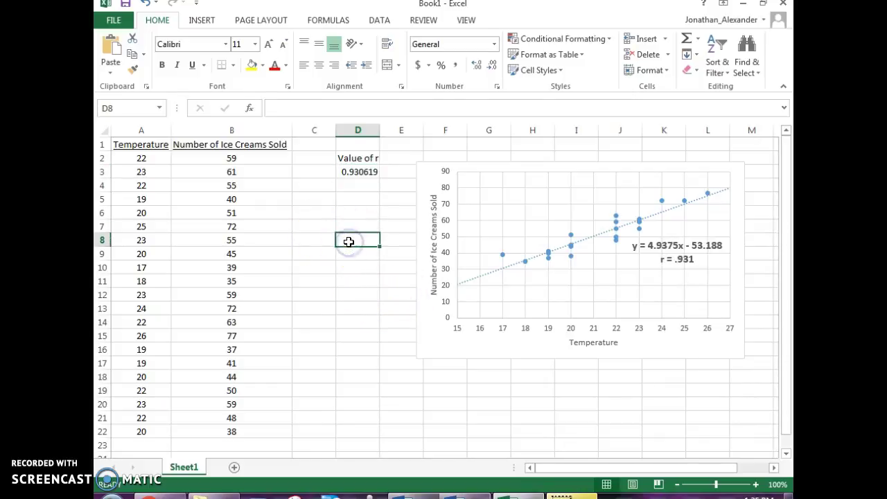
pyautogui.write('=4.9375(')
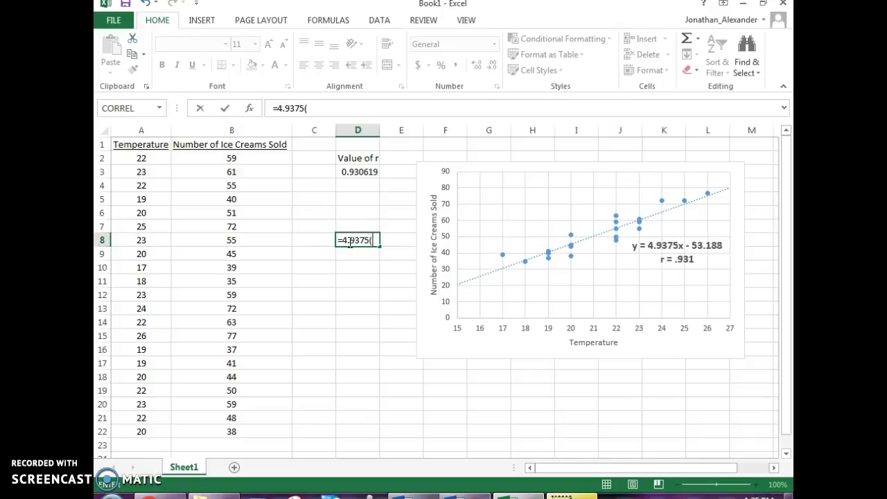
pyautogui.click(467, 497)
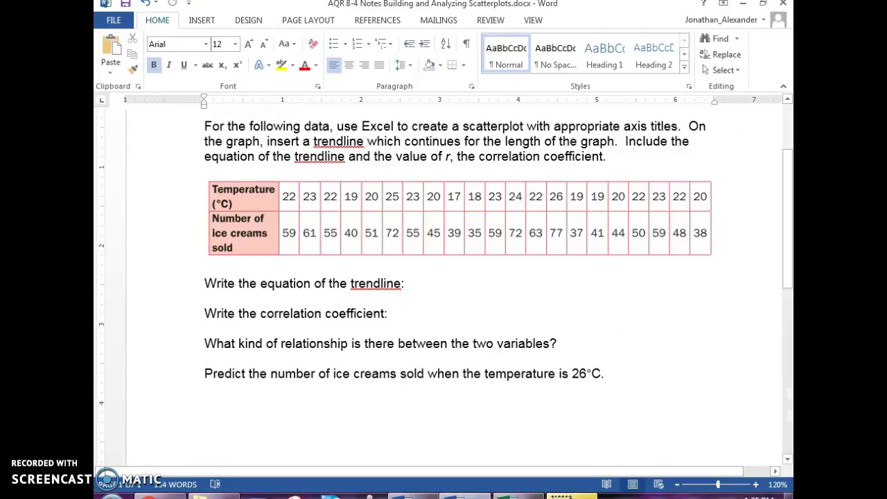
pyautogui.click(519, 497)
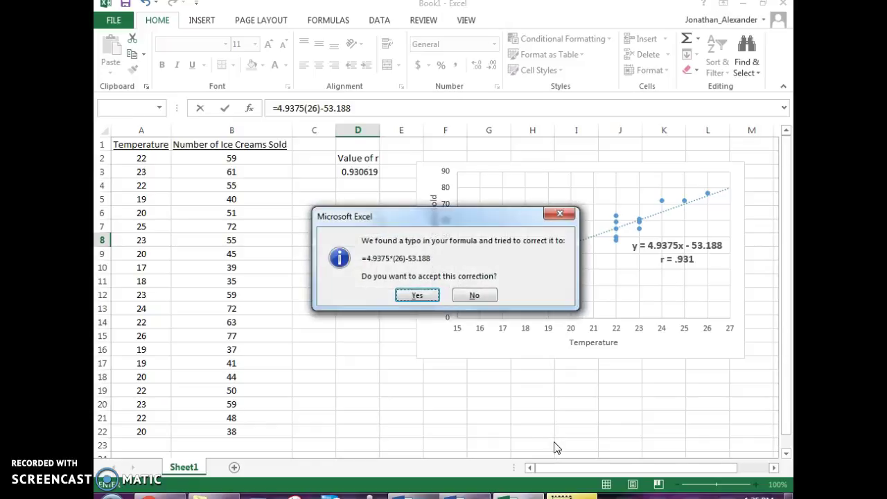
pyautogui.click(416, 297)
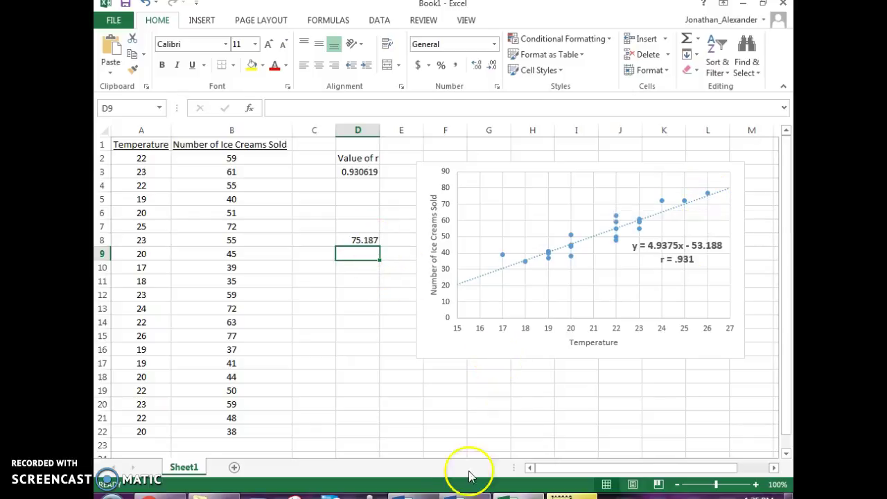
pyautogui.click(466, 493)
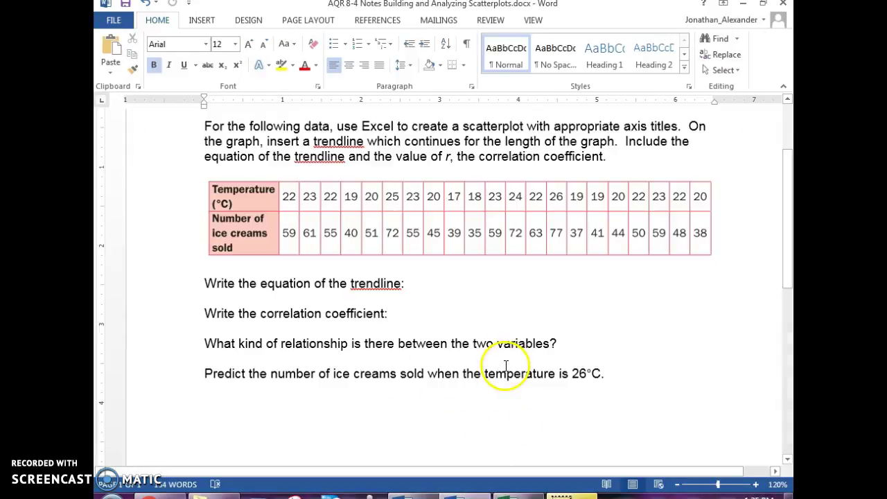
pyautogui.click(519, 493)
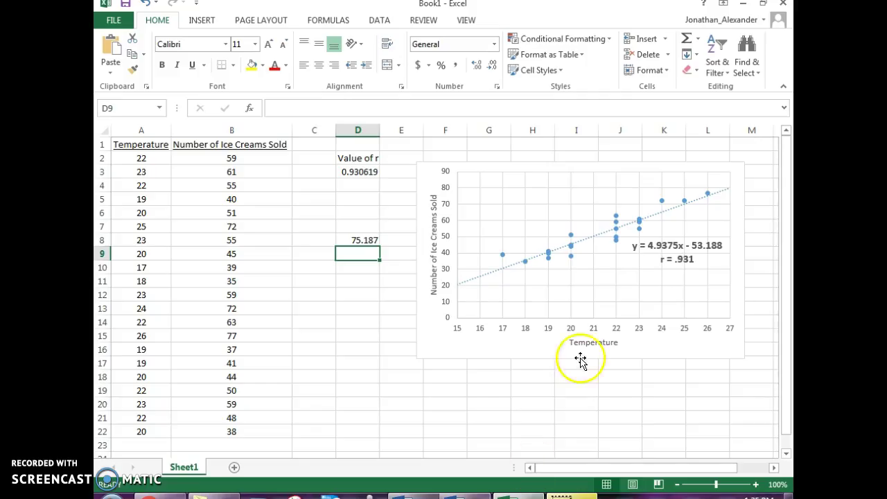